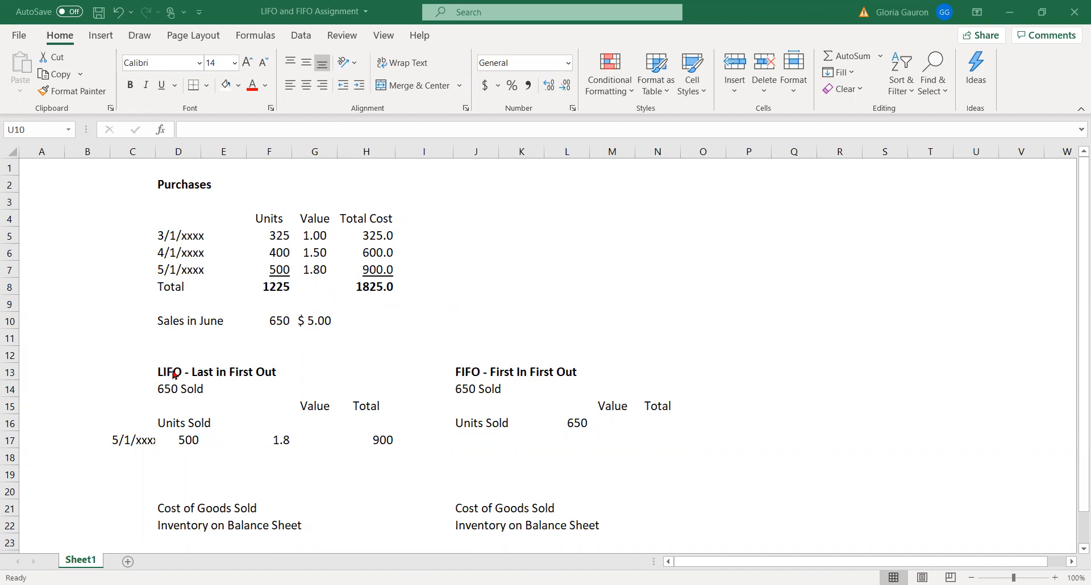
Review the LIFO section's heading, units sold and 5/1/xxxx line with its total formula, plus the 4/1/xxxx purchase row
left_click_drag(162, 371, 284, 373)
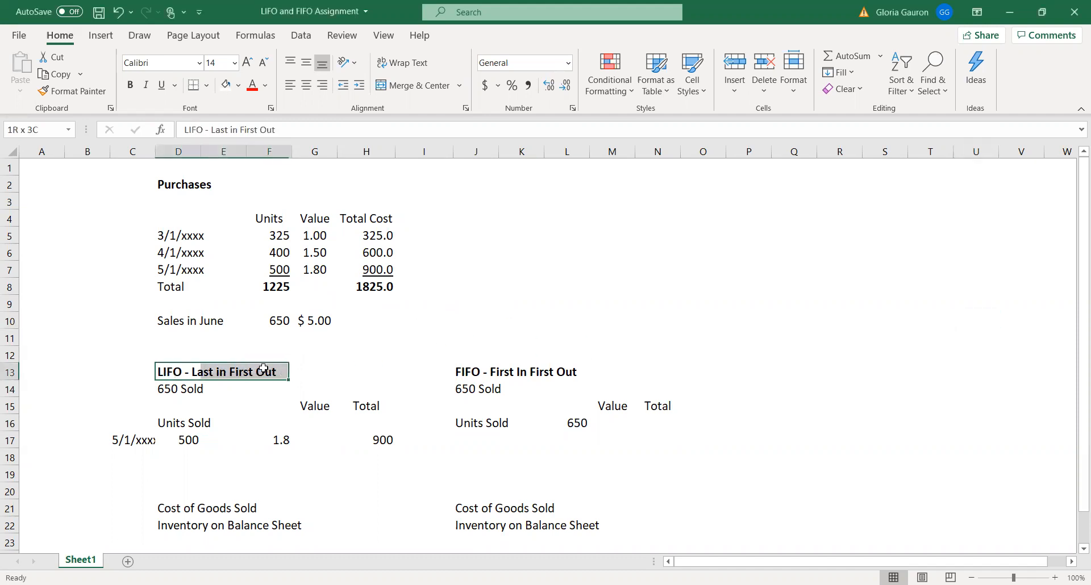
left_click(166, 389)
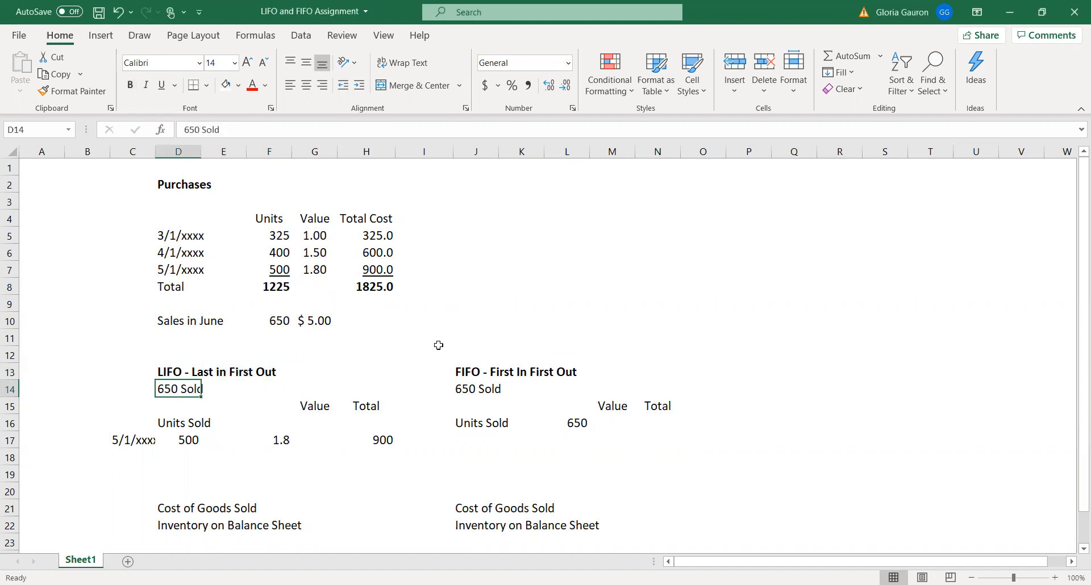
left_click(124, 438)
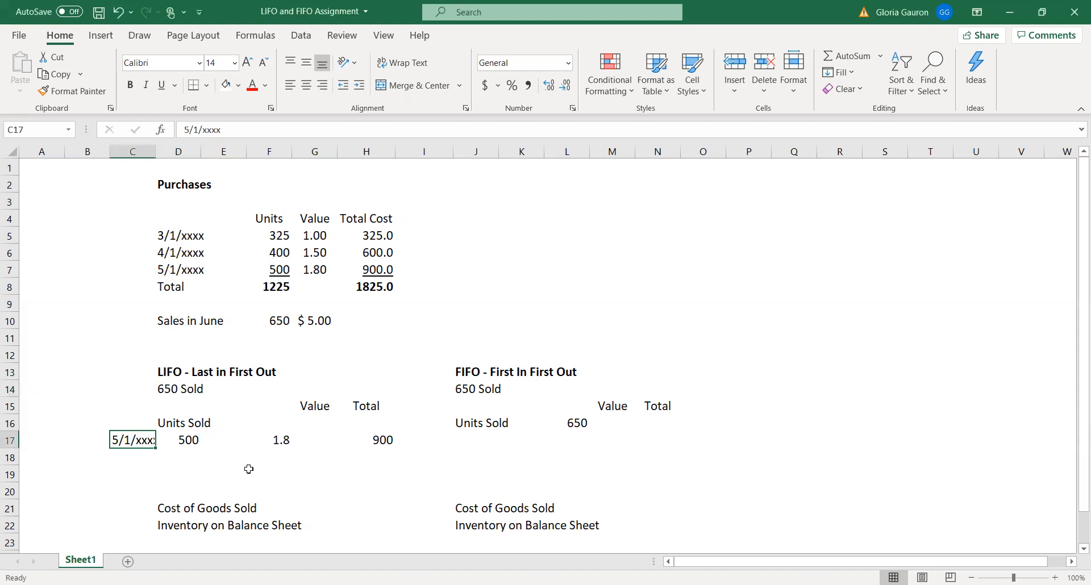
left_click(176, 440)
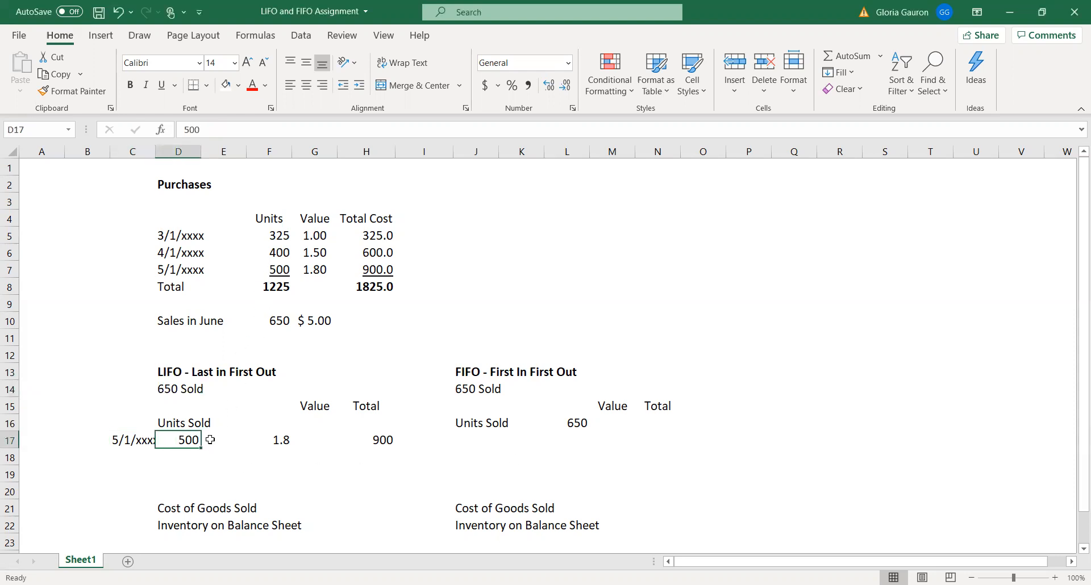
left_click(280, 442)
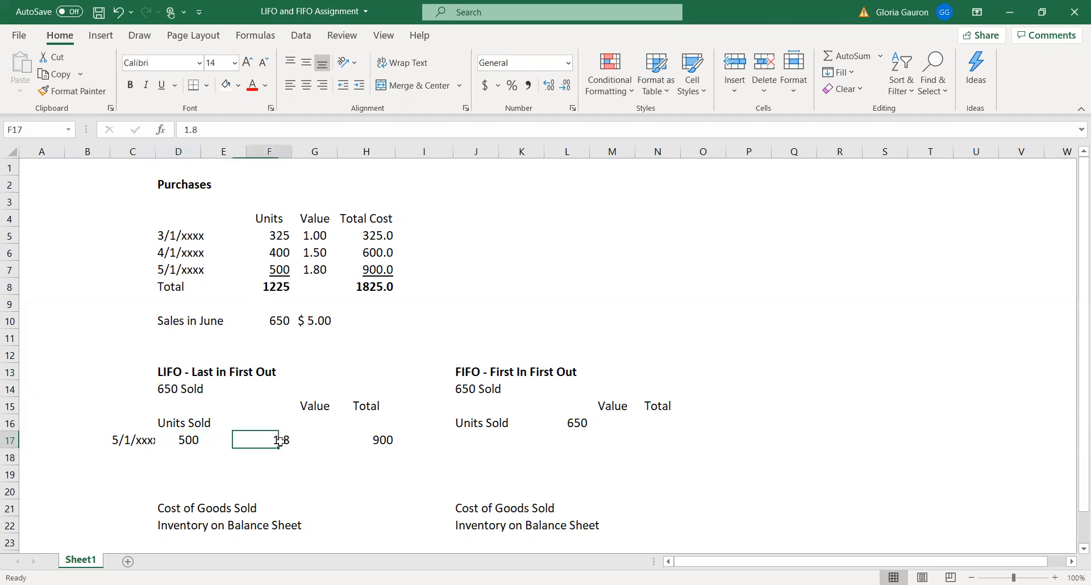
left_click(385, 438)
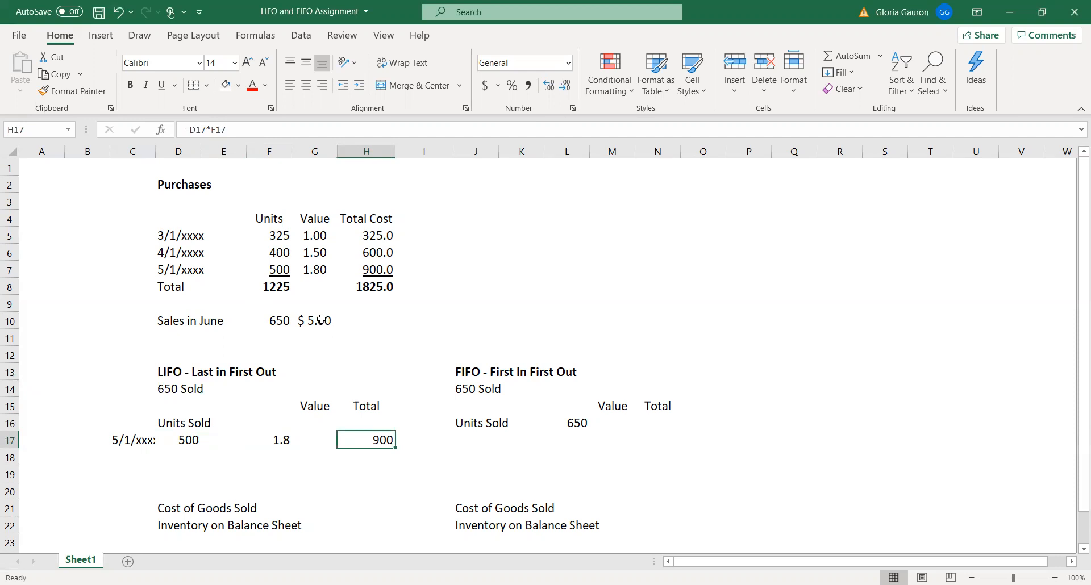
left_click_drag(177, 256, 391, 256)
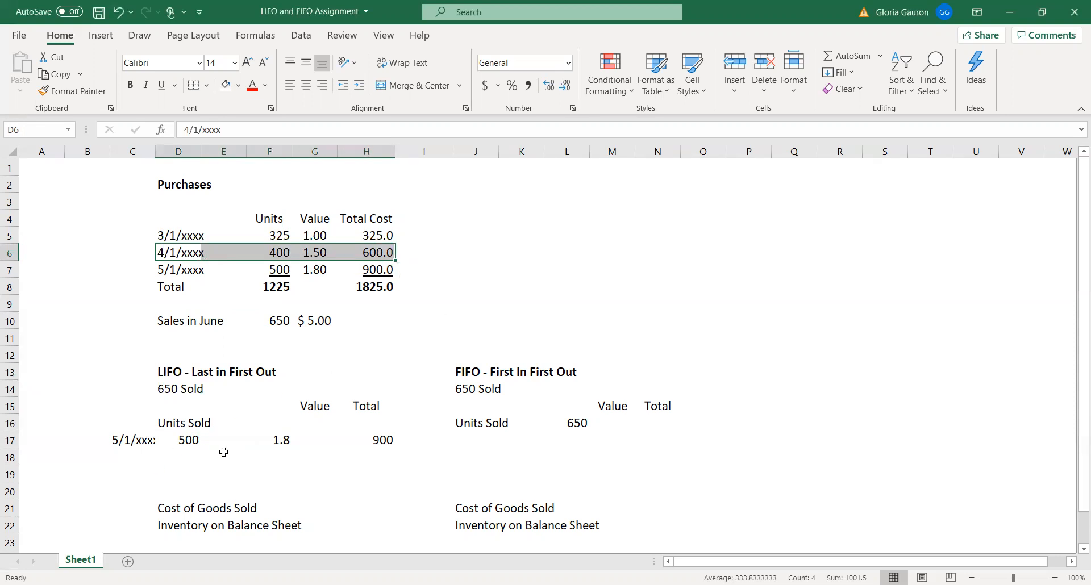
Add a LIFO units-sold line in row 18 dated 4/1/xxxx, with 150 units in D18 and a unit value of 1.50 in F18
left_click(123, 458)
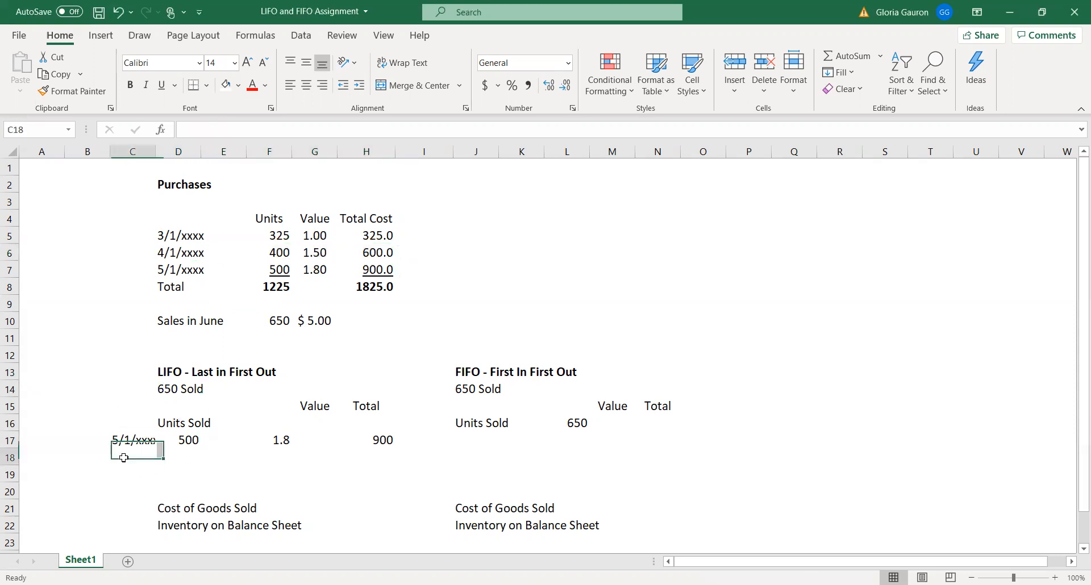
type("4/1/xxxx")
key("Return")
key("Up")
key("Right")
key("Right")
type("150")
key("Right")
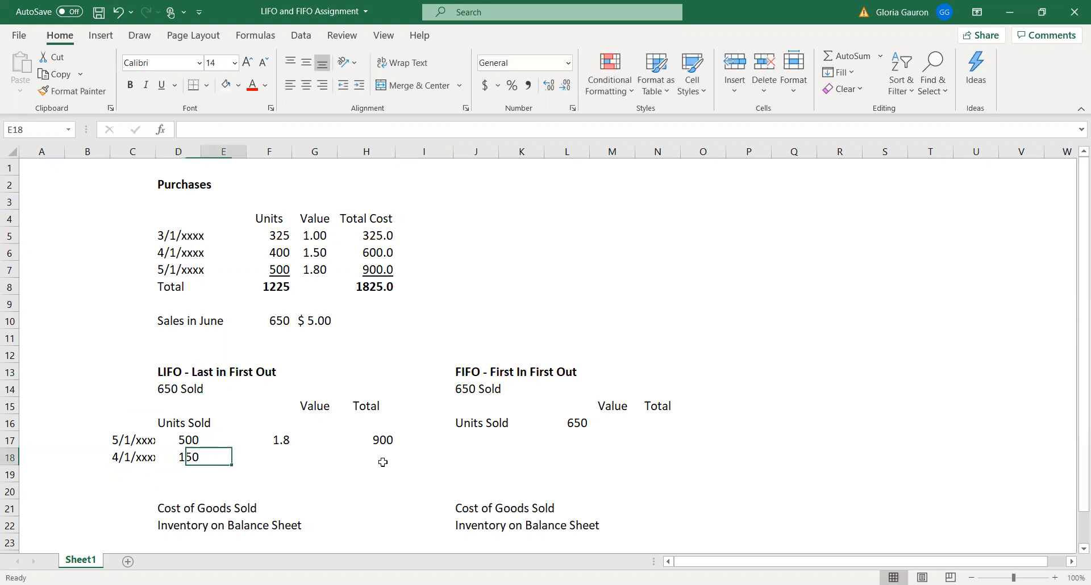
key("Right")
type("4")
key("BackSpace")
type("1.50")
key("Return")
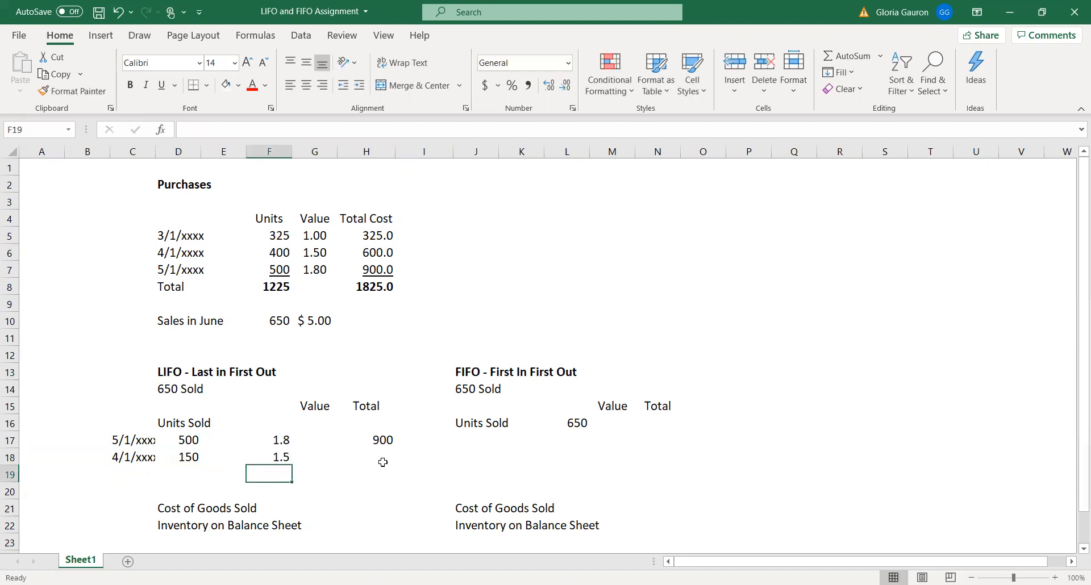
Calculate the April LIFO line's total in H18 with the formula =D18*F18
left_click(383, 462)
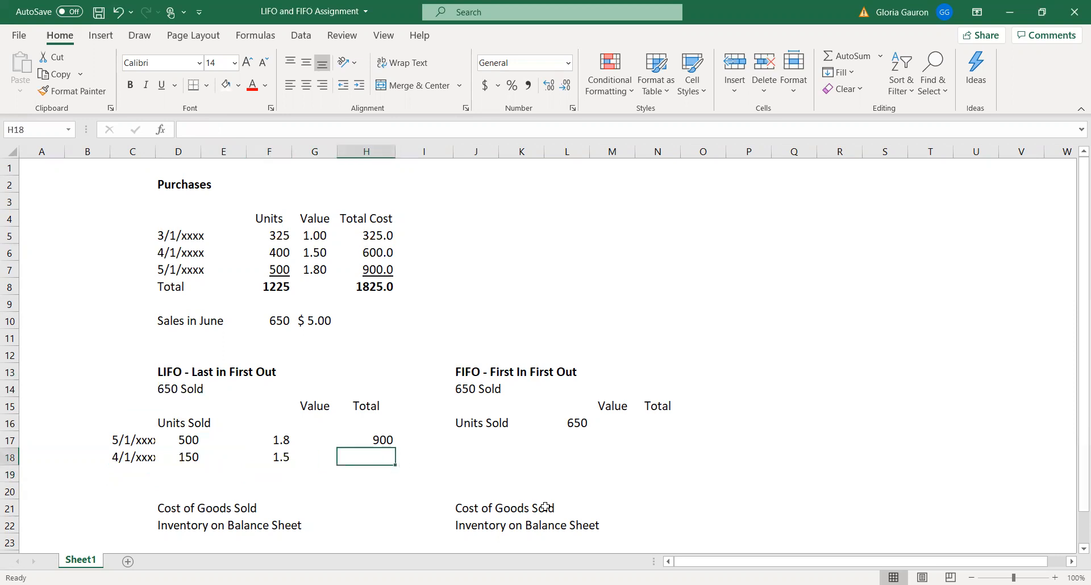
type("=")
left_click(185, 460)
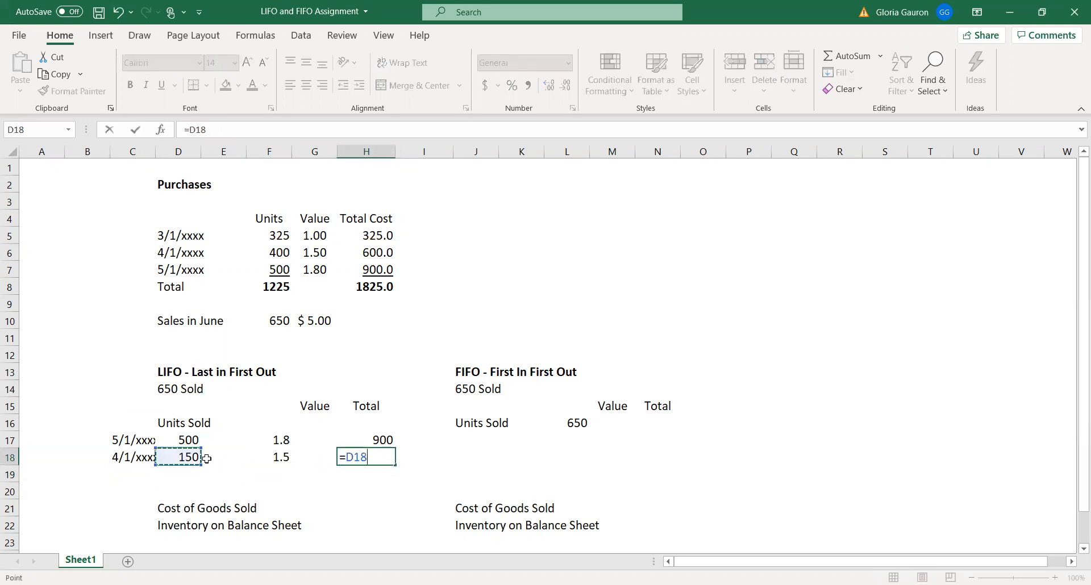
type("*")
left_click(281, 460)
key("Return")
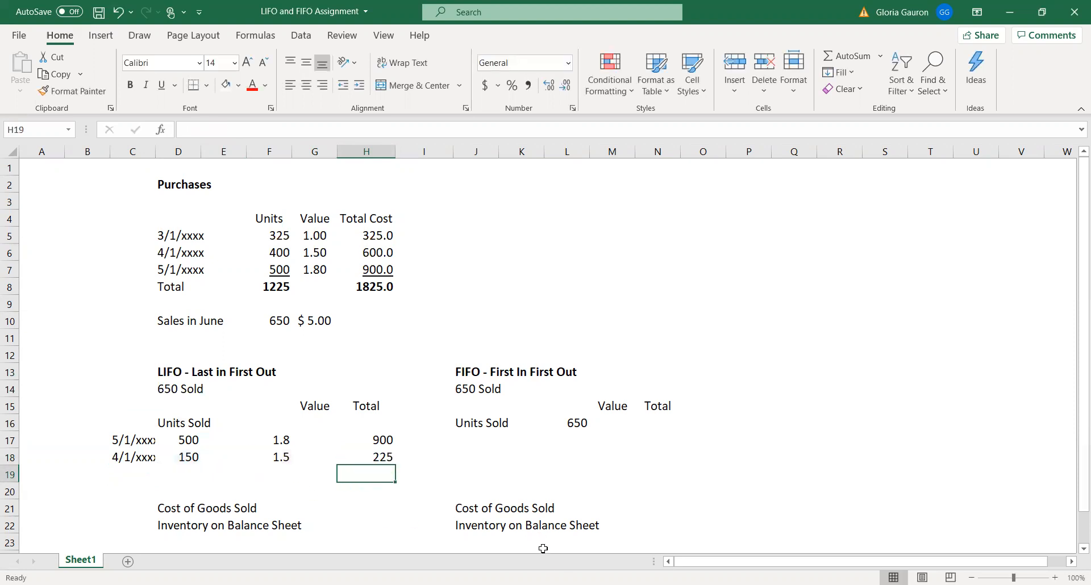
Sum the LIFO line totals H17:H18 into H19 and underline the value in H18
left_click(365, 440)
left_click_drag(364, 440, 364, 471)
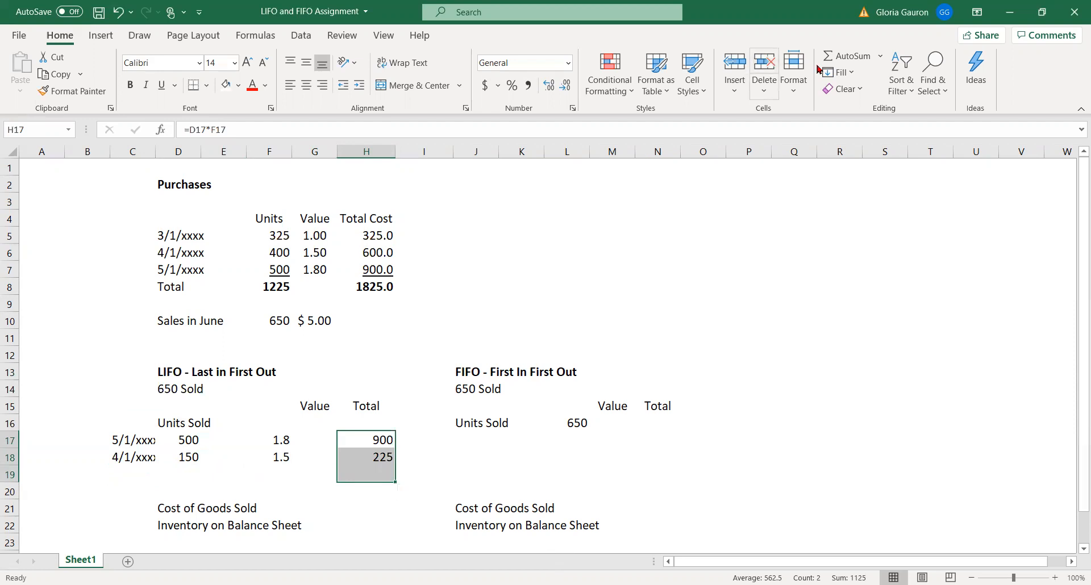
left_click(846, 56)
left_click(355, 458)
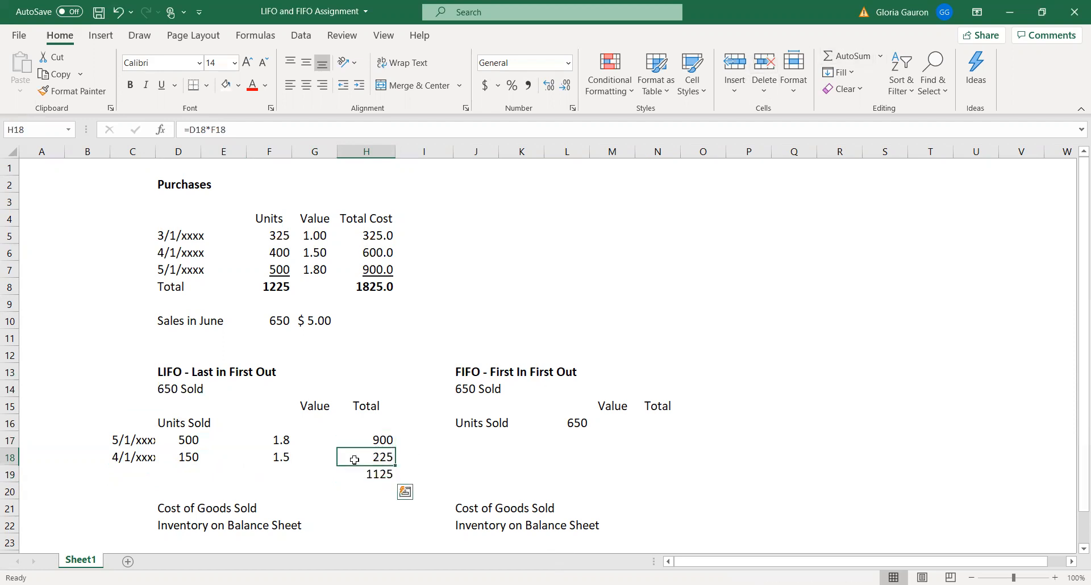
left_click(162, 86)
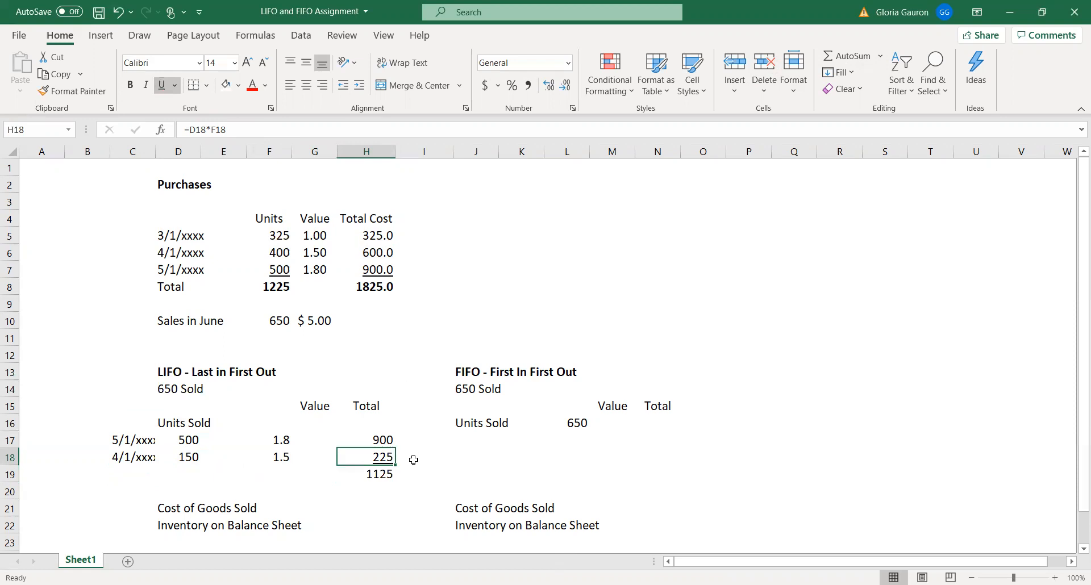
Sum the LIFO units D17:D18 into D19 and check them against the 5/1/xxxx and 4/1/xxxx purchase rows
left_click_drag(186, 438, 190, 476)
left_click(841, 56)
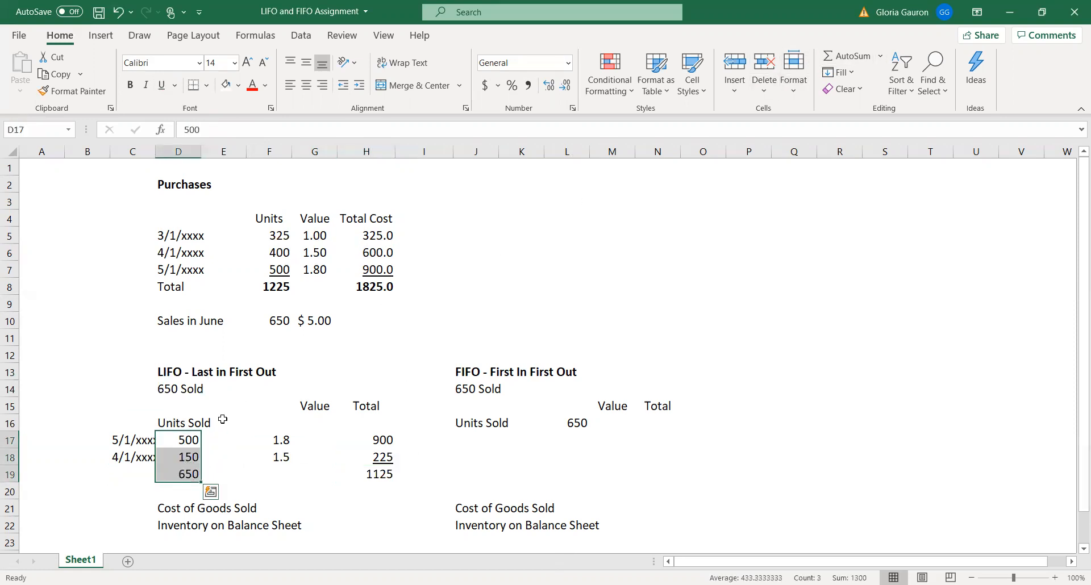
left_click(193, 440)
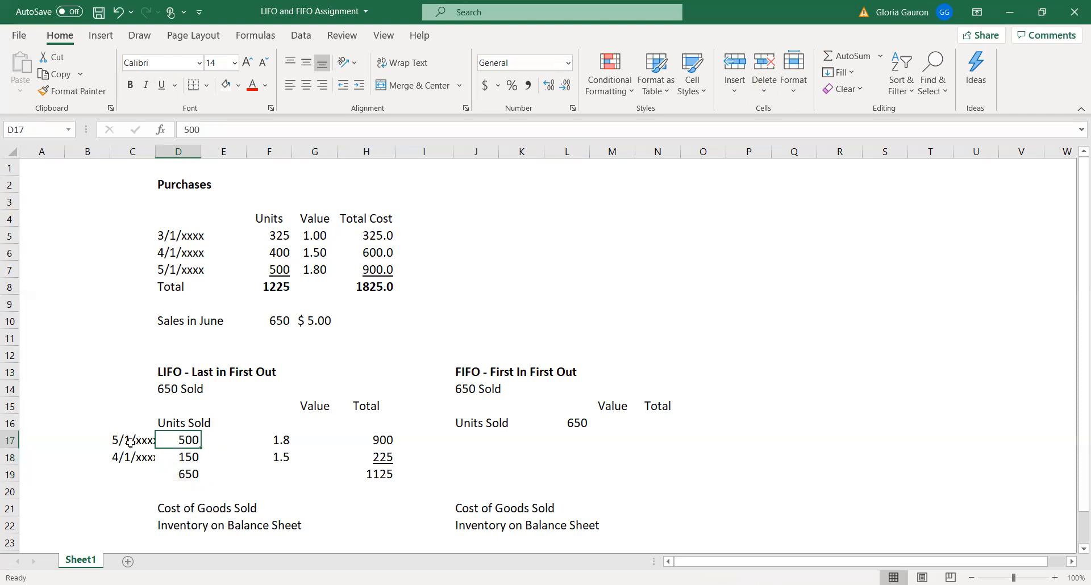
left_click_drag(178, 273, 387, 267)
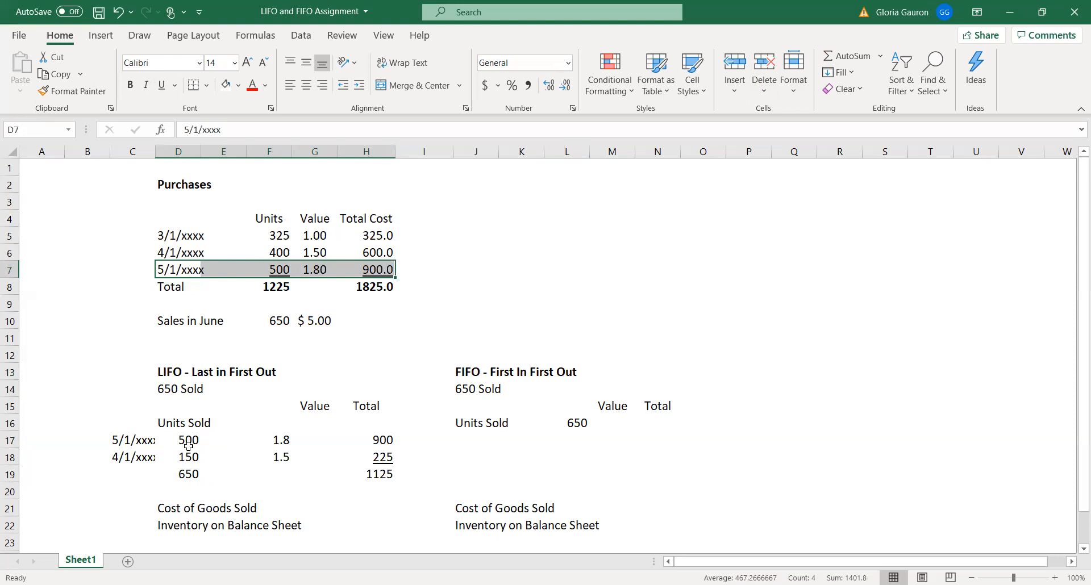
left_click_drag(172, 251, 386, 253)
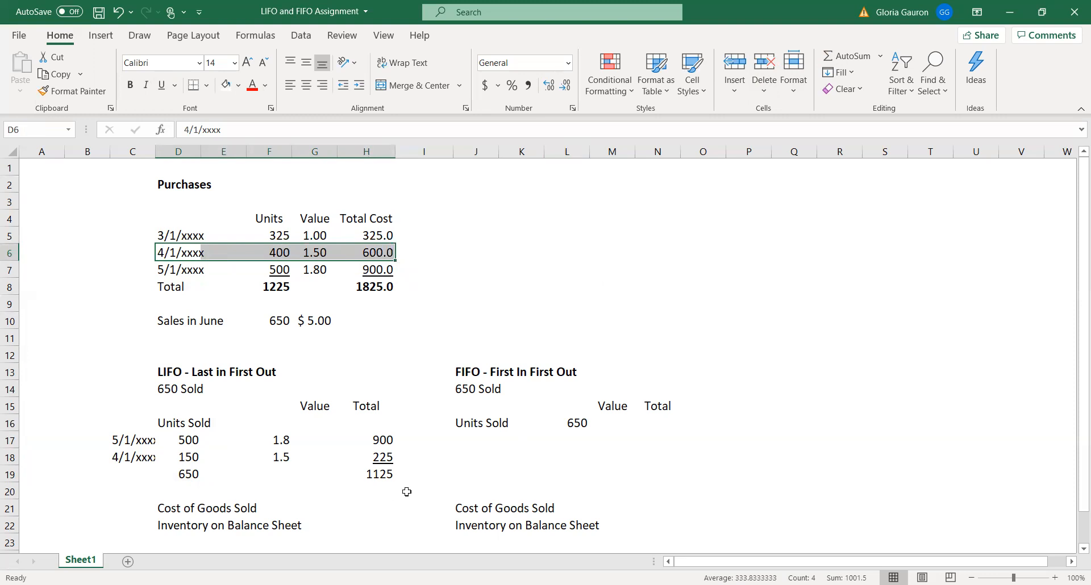
Fill in the LIFO Cost of Goods Sold in H21 by linking it to the total in H19
left_click(198, 507)
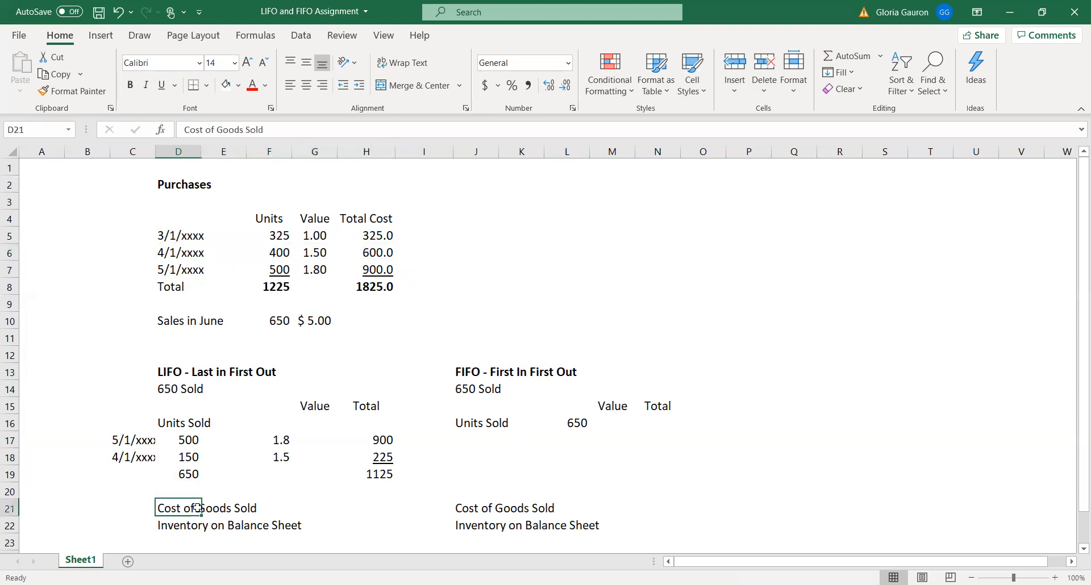
left_click(389, 476)
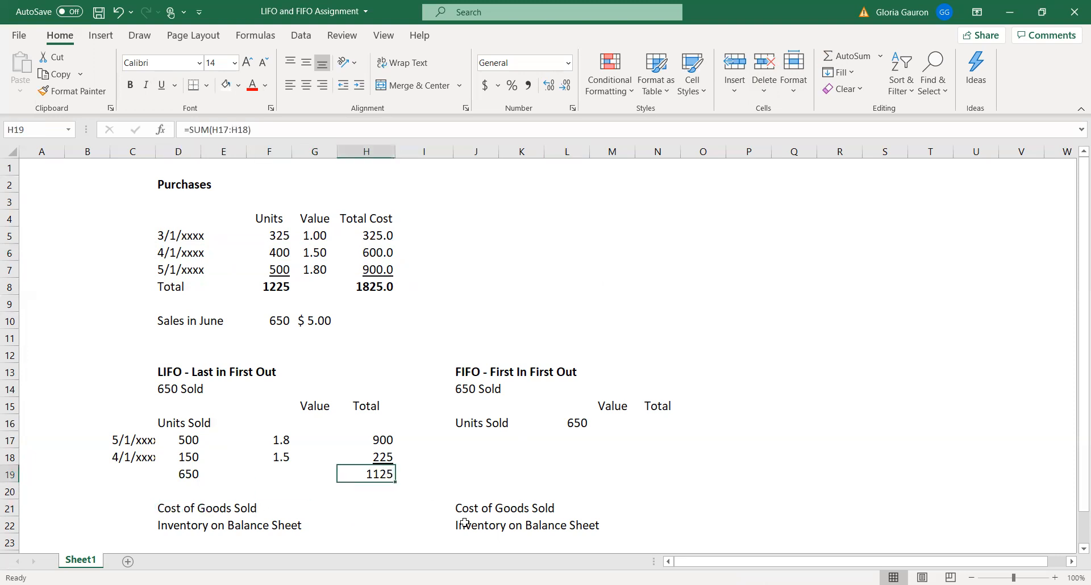
left_click(374, 510)
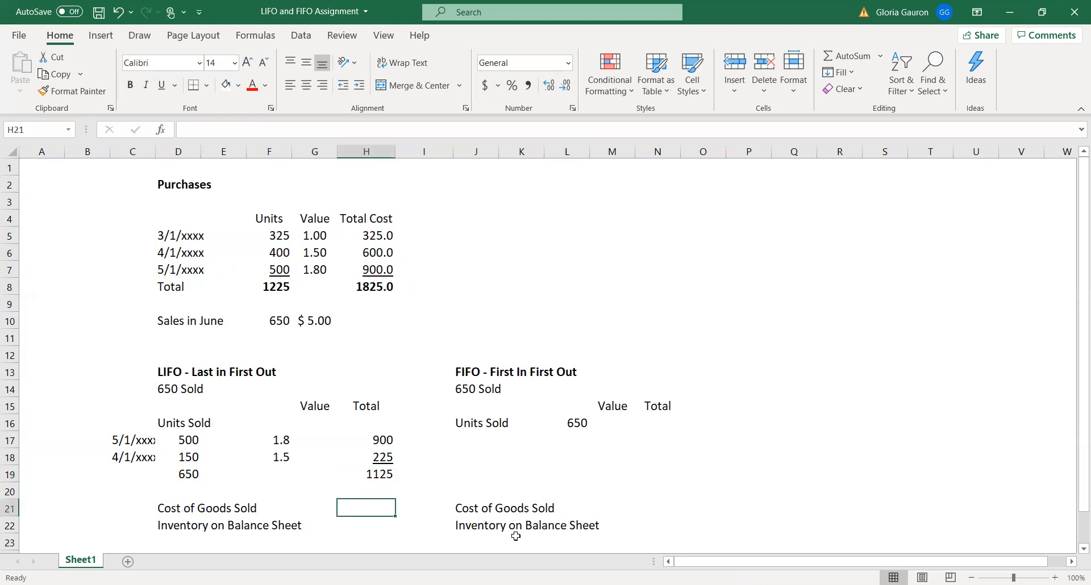
type("=")
left_click(384, 479)
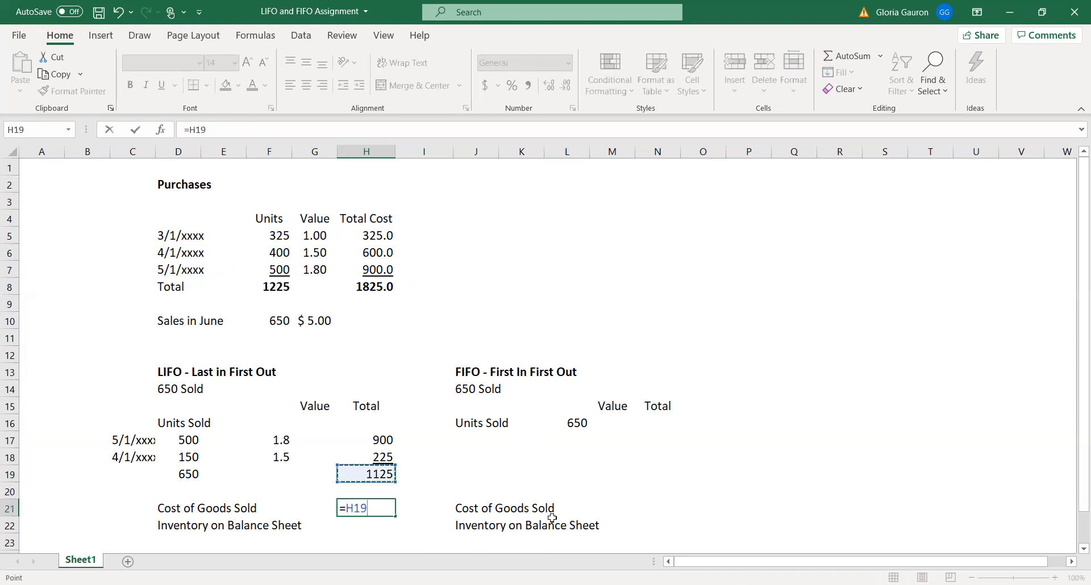
key("Return")
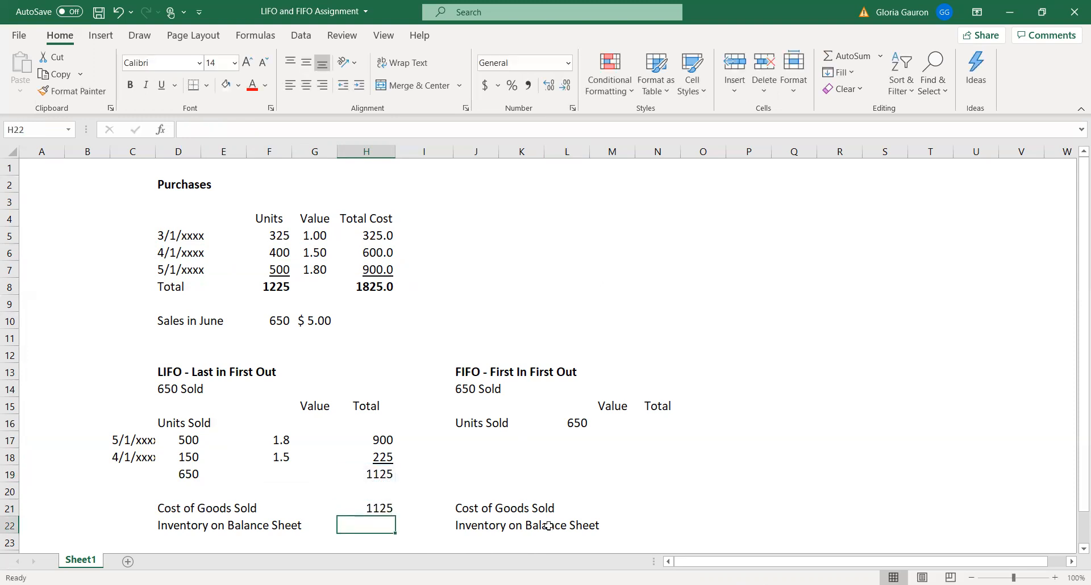
Enter 325 in H22 as the unsold 3/1/xxxx purchase for the LIFO Inventory on Balance Sheet
left_click(180, 236)
left_click_drag(220, 232, 375, 236)
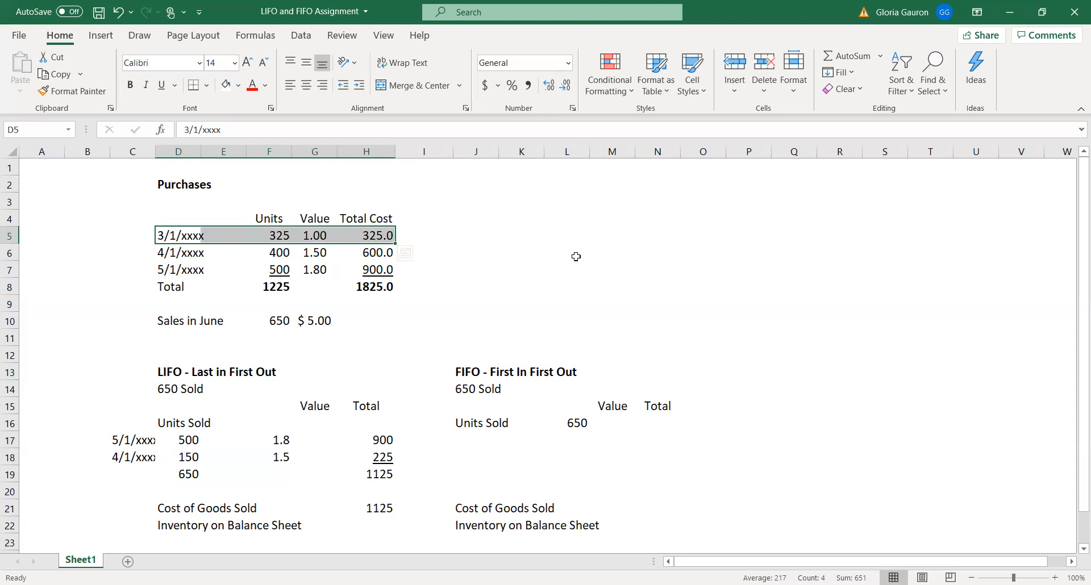
left_click(503, 229)
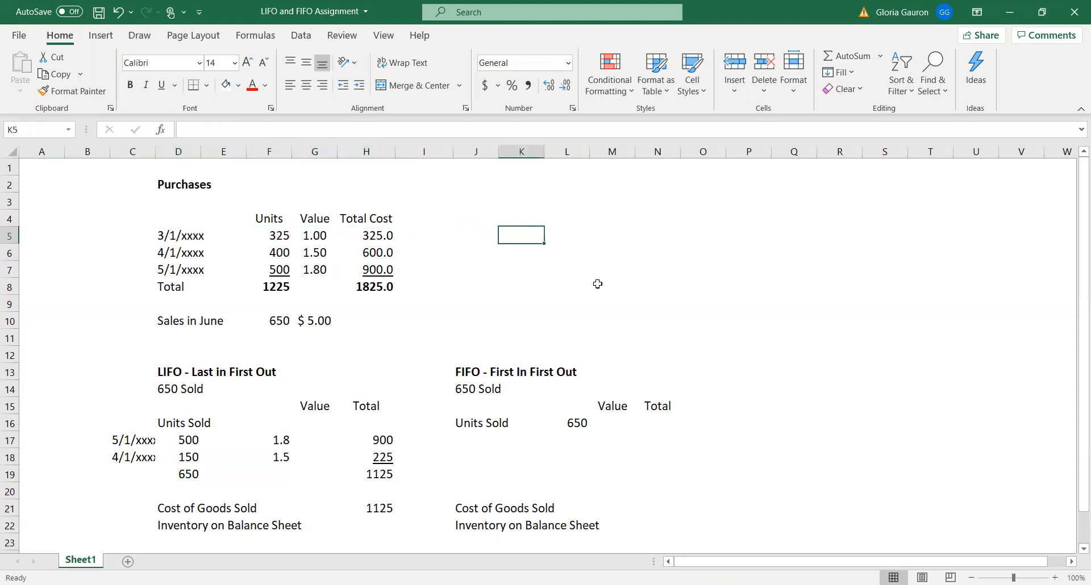
scroll(596, 286, "down", 1)
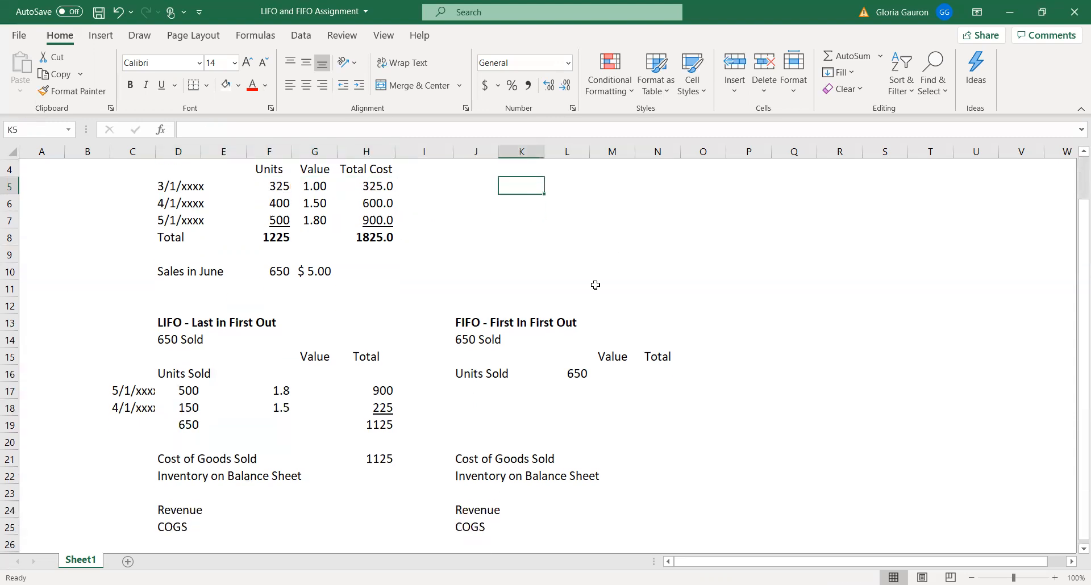
left_click(368, 473)
type("325")
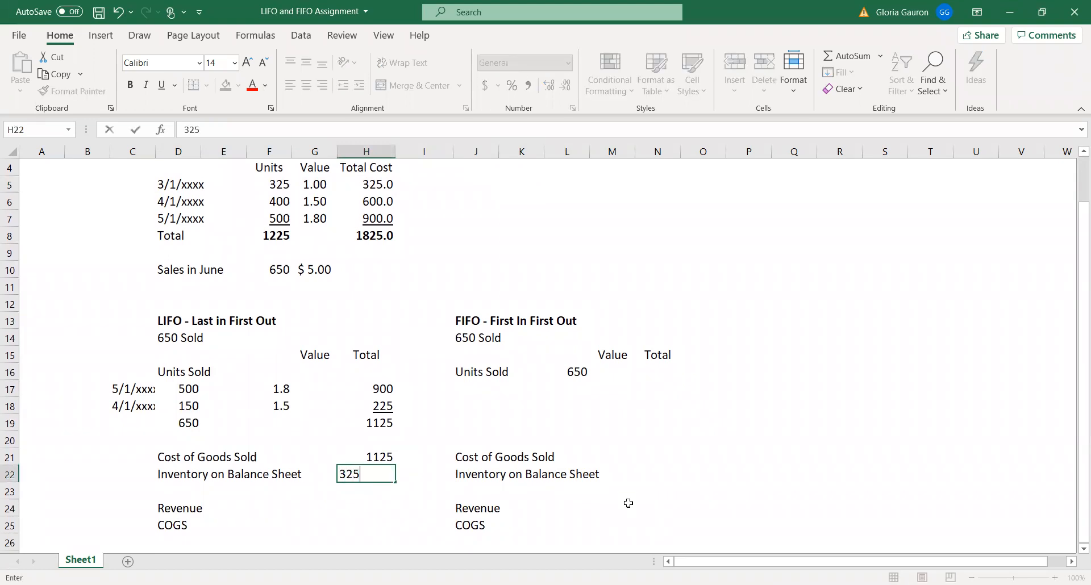
key("Return")
Calculate the value of the remaining 4/1/xxxx units in H23 with the formula =250*G6
left_click_drag(180, 202, 363, 209)
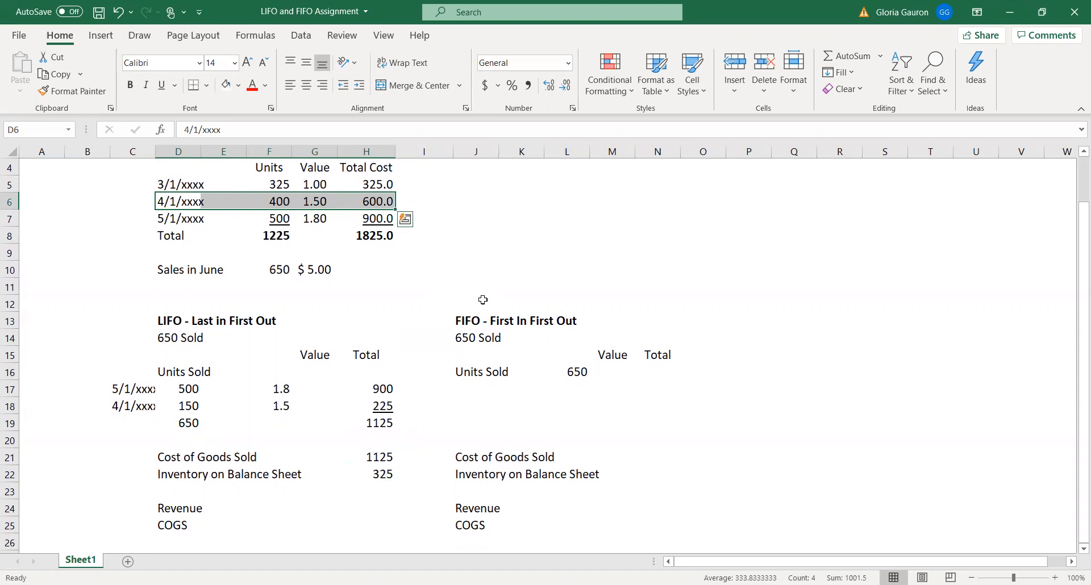
left_click(365, 492)
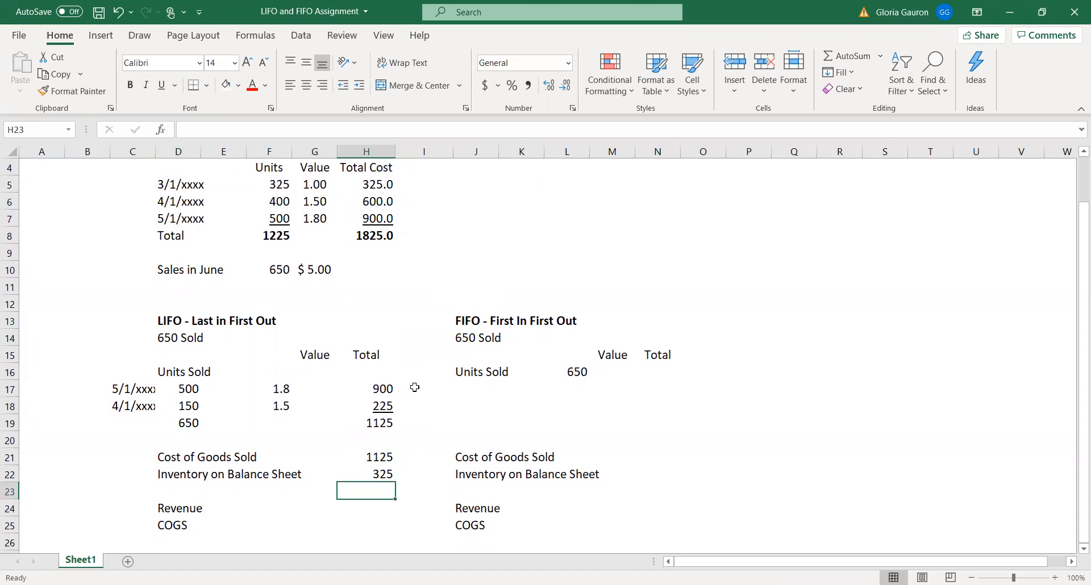
type("=")
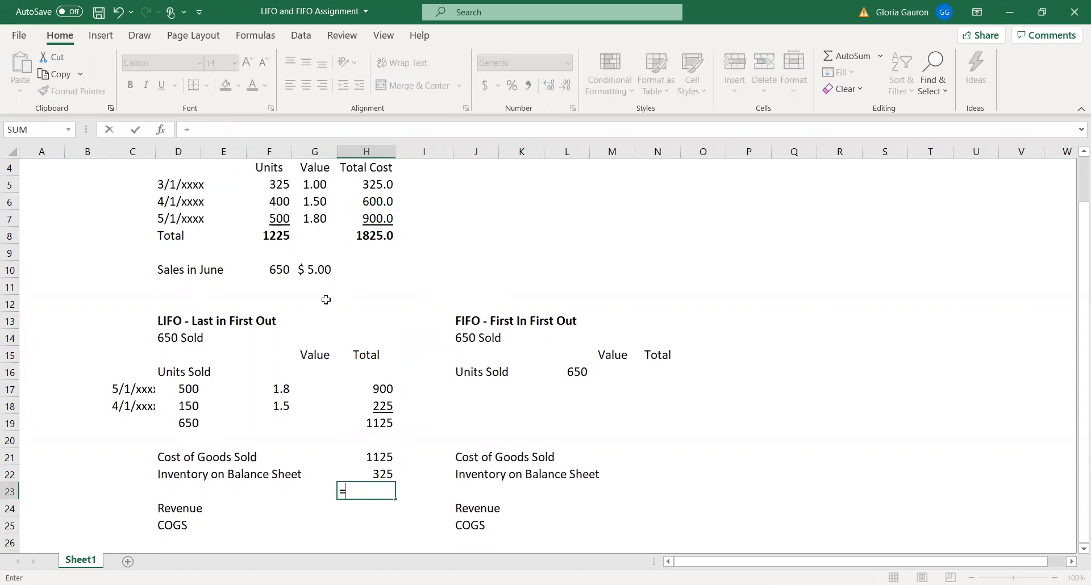
type("250*")
left_click(307, 205)
key("Return")
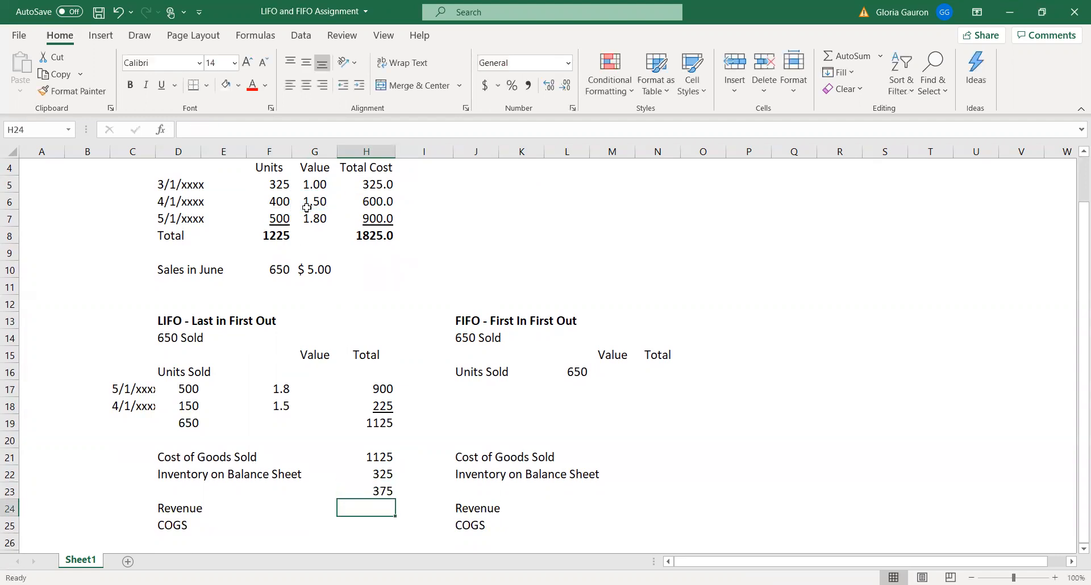
Sum the LIFO remaining inventory values H22:H23 into H24
left_click_drag(381, 474, 380, 508)
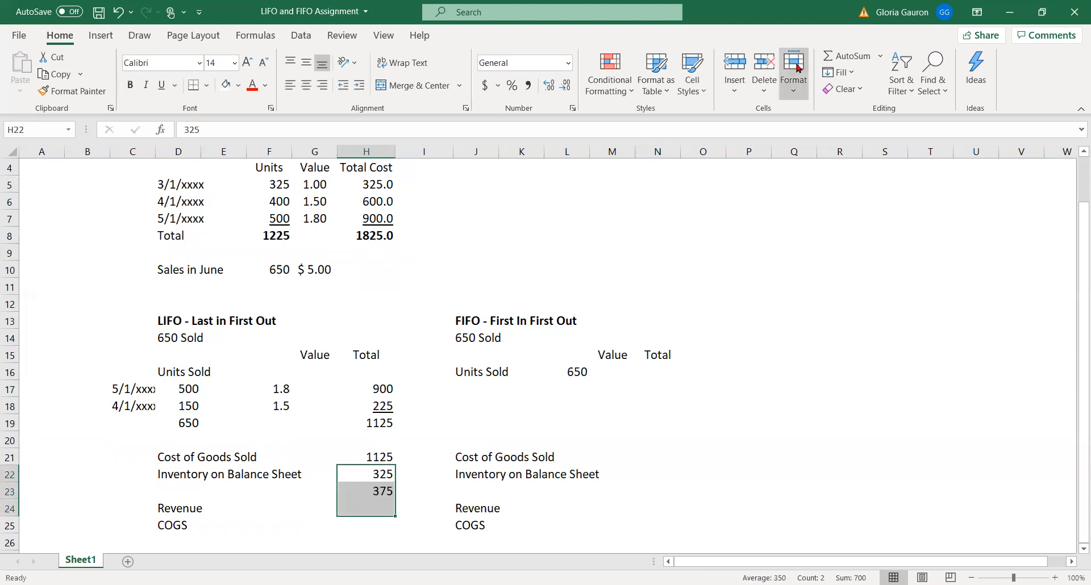
left_click(829, 54)
key("Down")
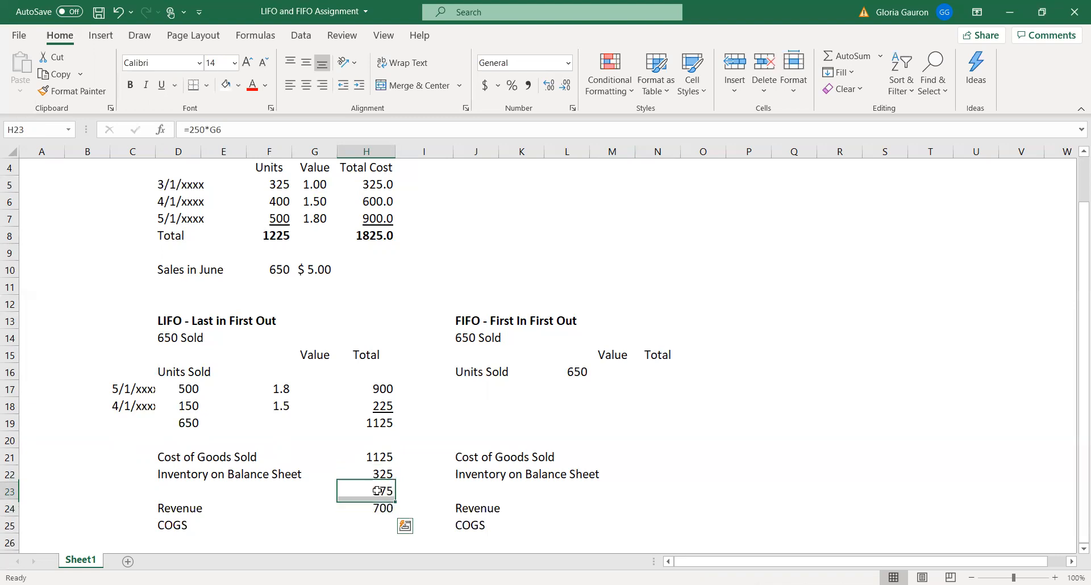
Underline the LIFO inventory value in H23 and insert a blank row above the Revenue row
left_click(162, 84)
left_click(787, 297)
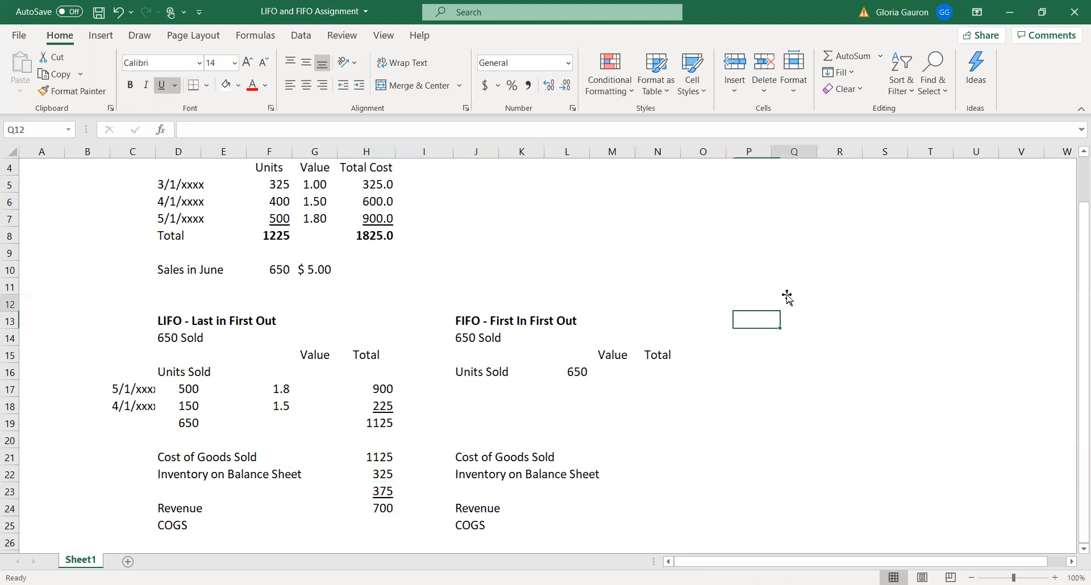
left_click(11, 508)
right_click(16, 508)
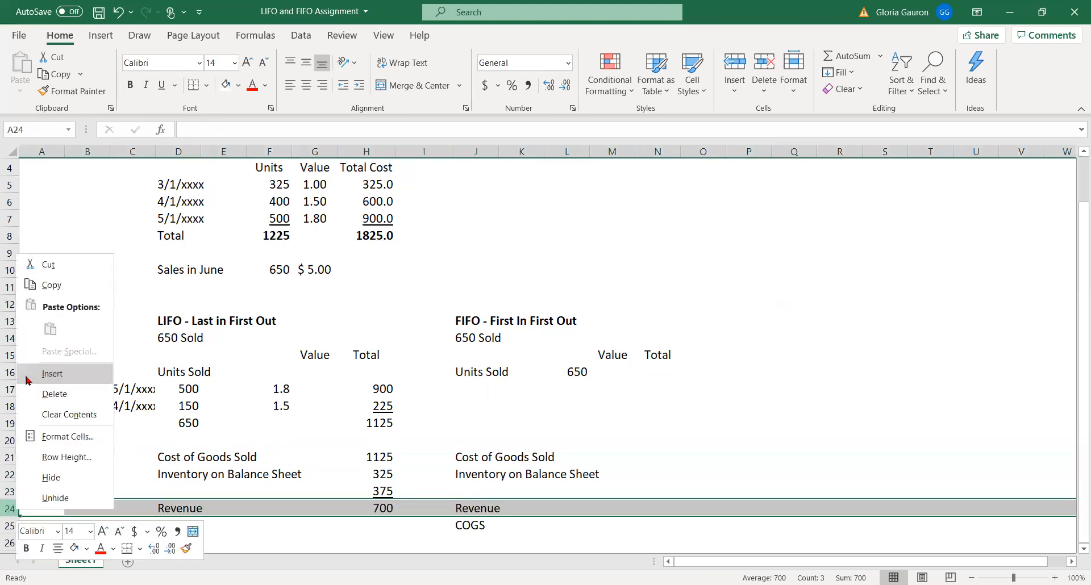
left_click(27, 376)
left_click(819, 390)
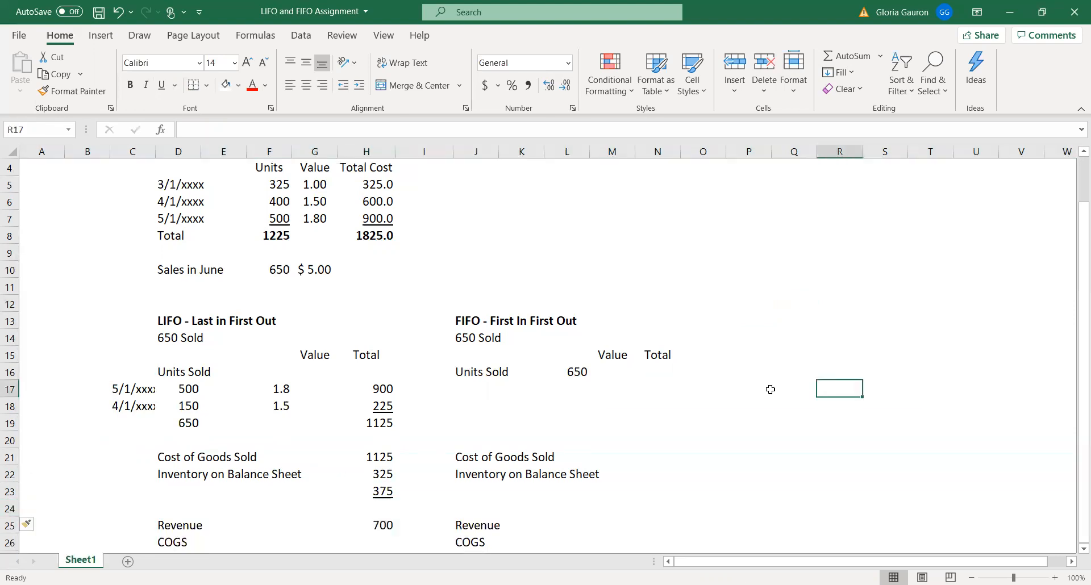
left_click(377, 427)
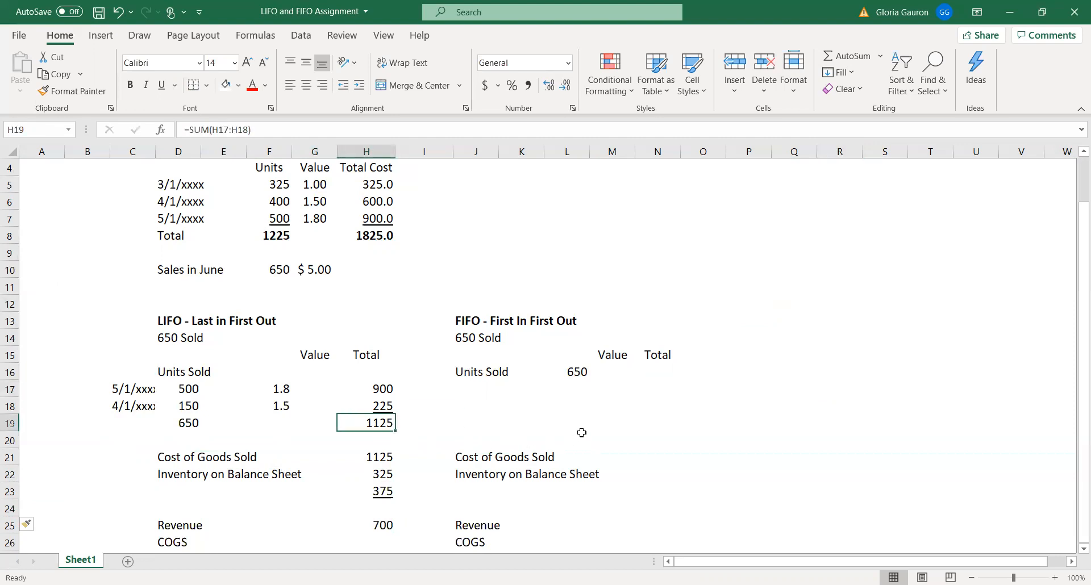
left_click(370, 462)
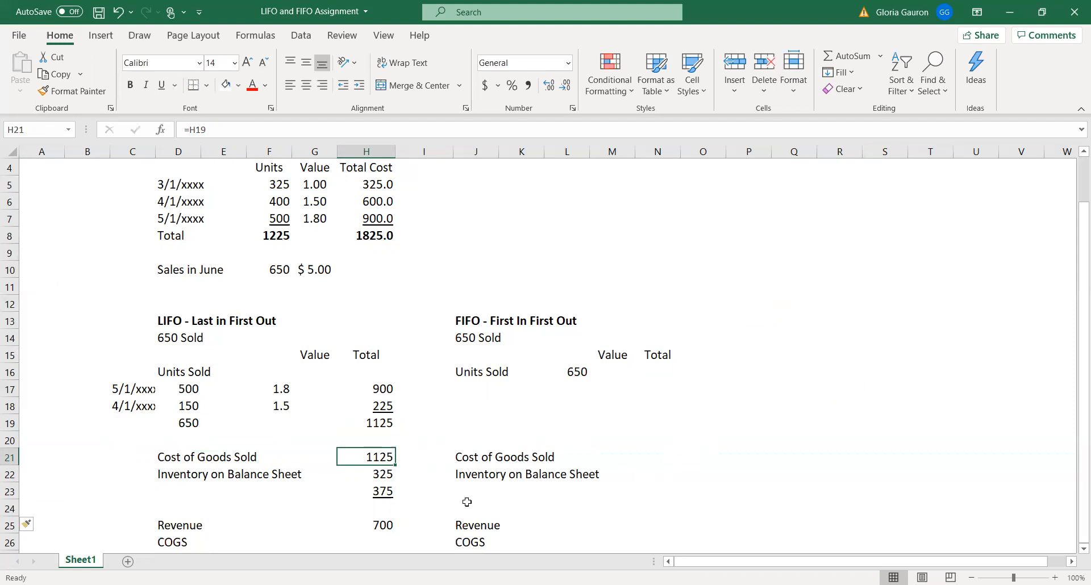
left_click_drag(386, 472, 384, 495)
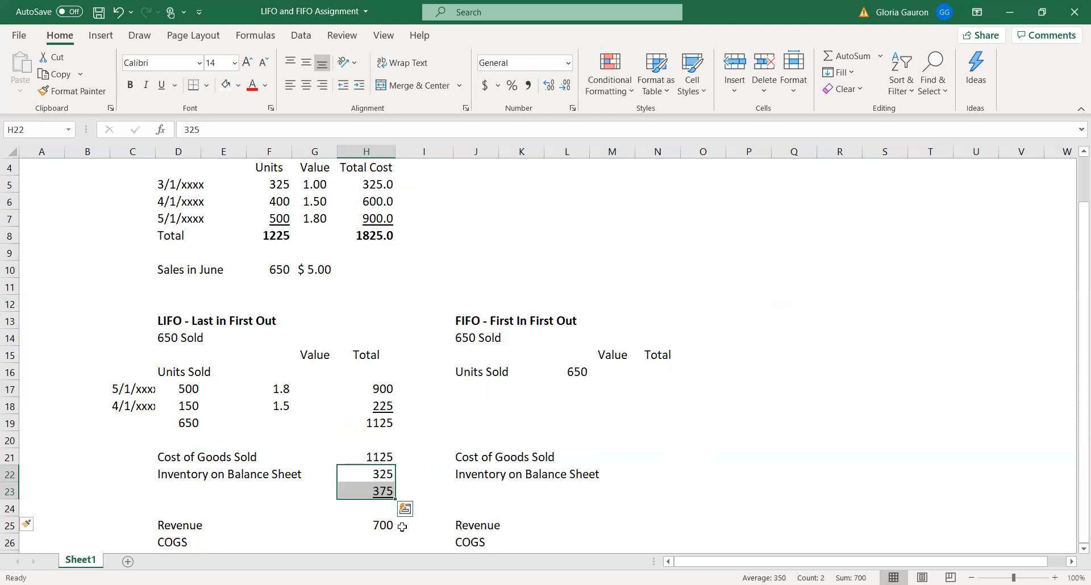
Move the LIFO ending inventory total from H25 up to H24, directly below the two inventory values
left_click(383, 524)
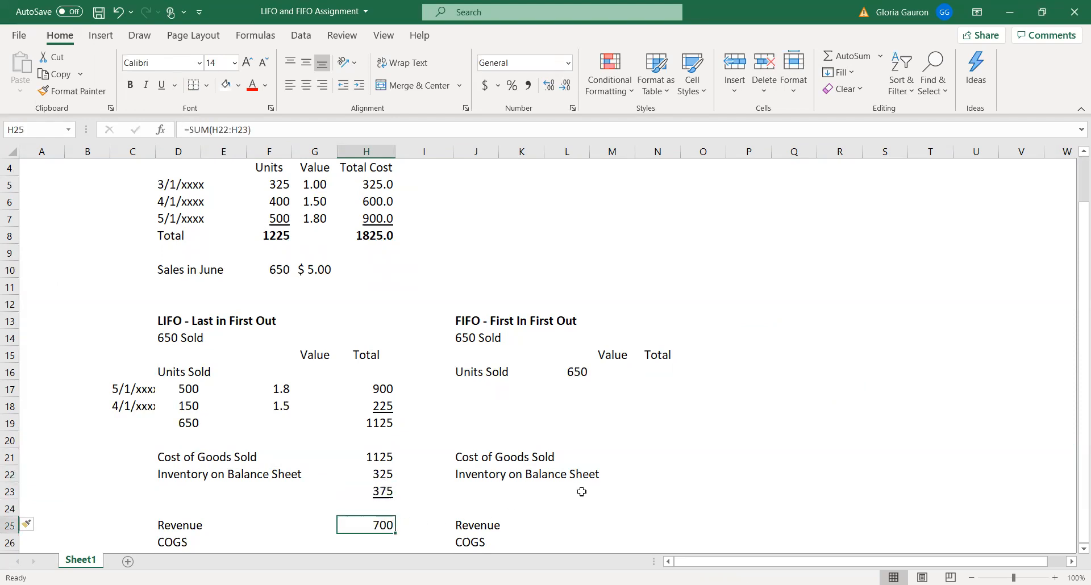
key("ctrl+c")
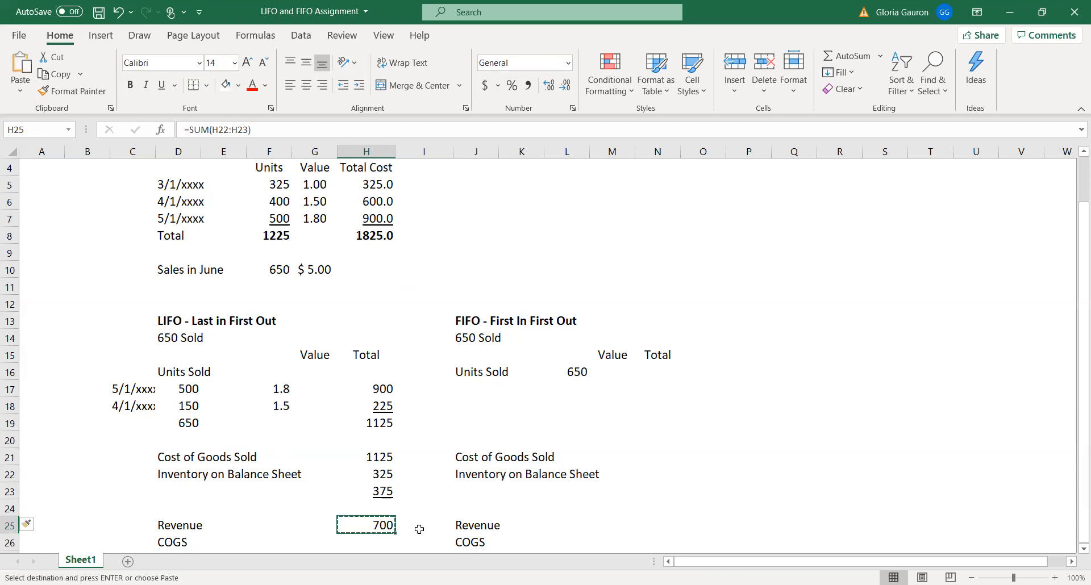
left_click(378, 507)
key("ctrl+v")
left_click(605, 512)
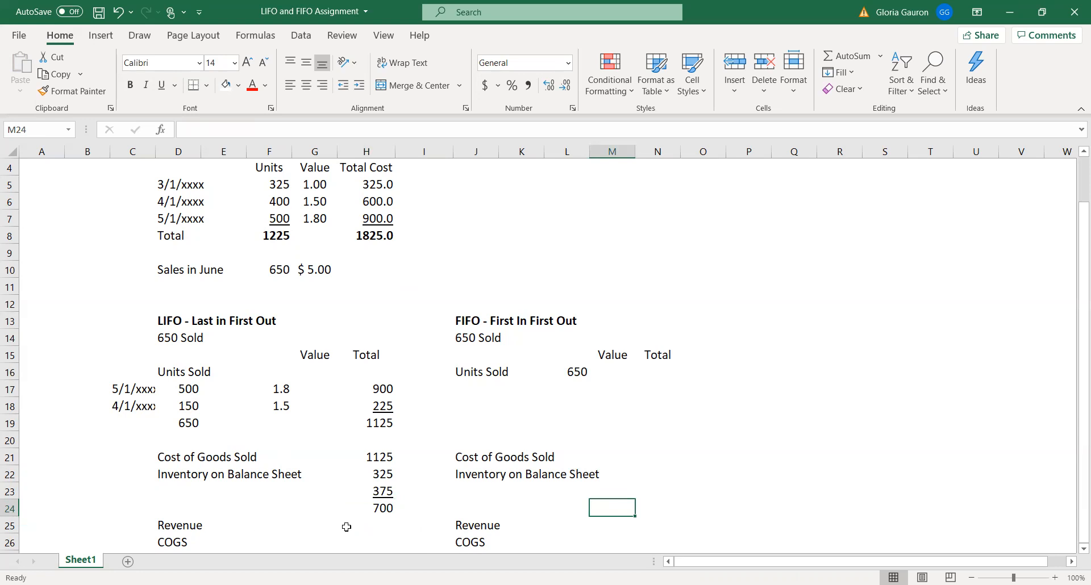
Calculate the LIFO Revenue in H25 by multiplying June units sold by the sales price with =F10*G10
left_click(382, 526)
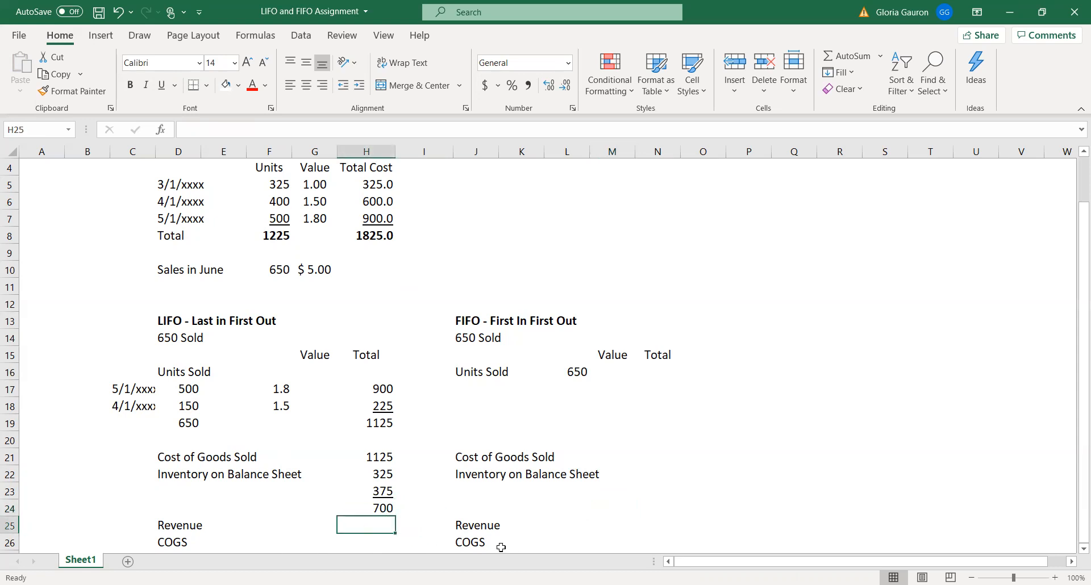
type("=")
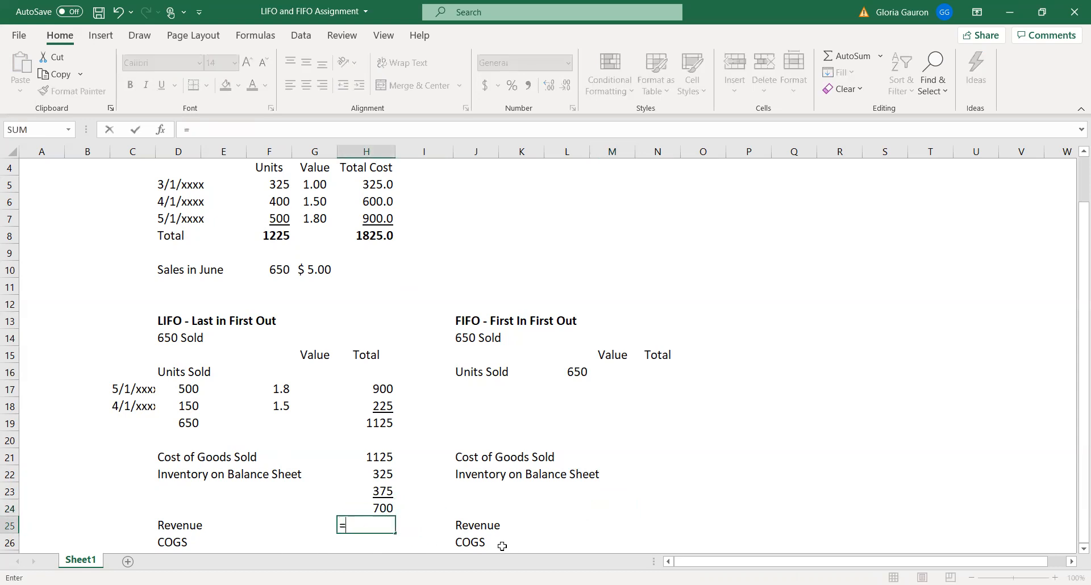
left_click(276, 268)
type("*")
left_click(322, 271)
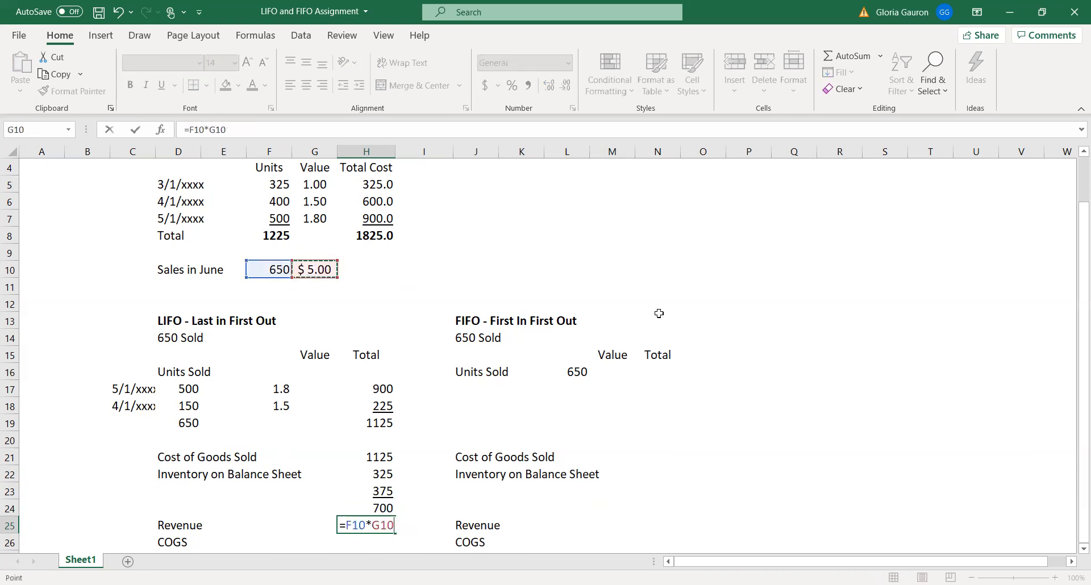
key("Return")
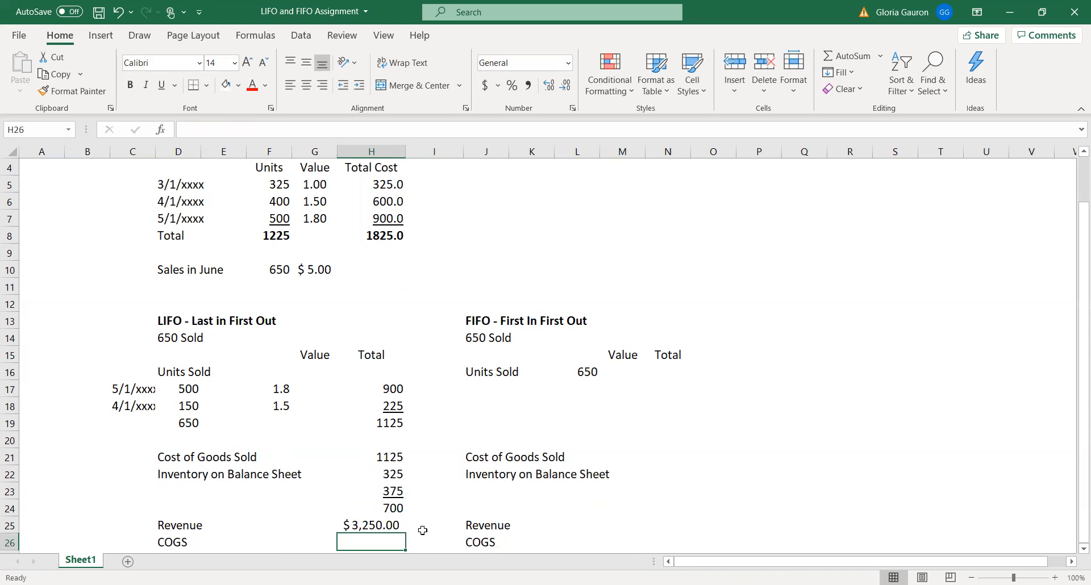
Fill in the LIFO COGS in H26 by linking it to the units-sold cost total with =H19
left_click(392, 424)
left_click_drag(121, 390, 397, 407)
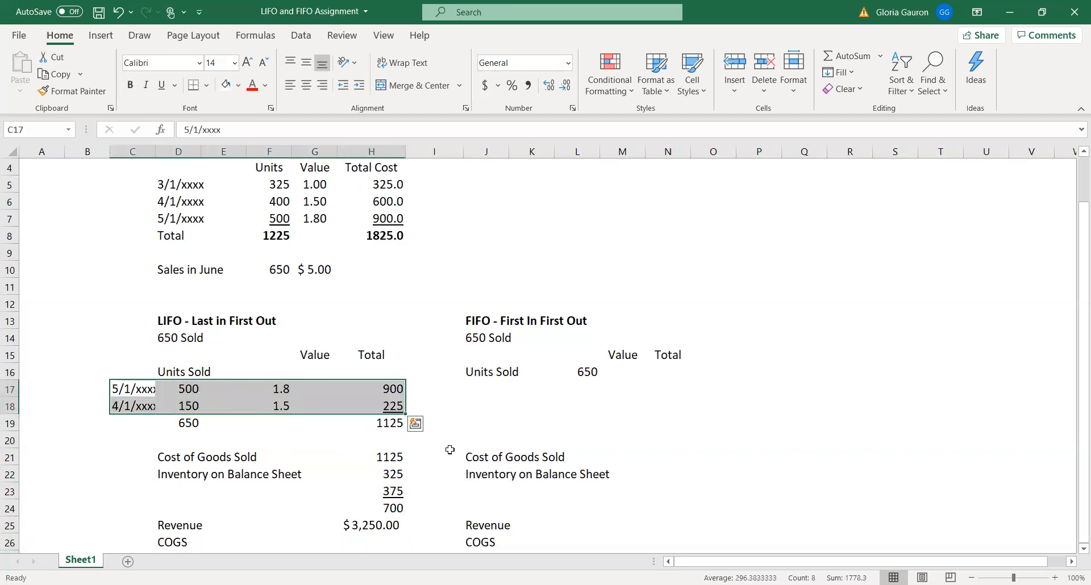
left_click(385, 426)
left_click(377, 543)
type("=")
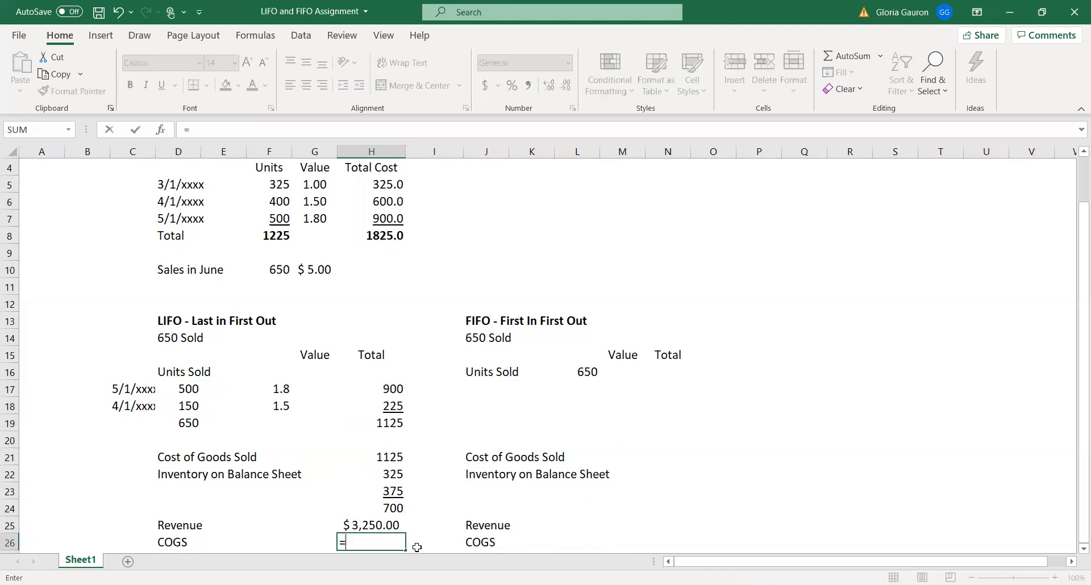
left_click(383, 425)
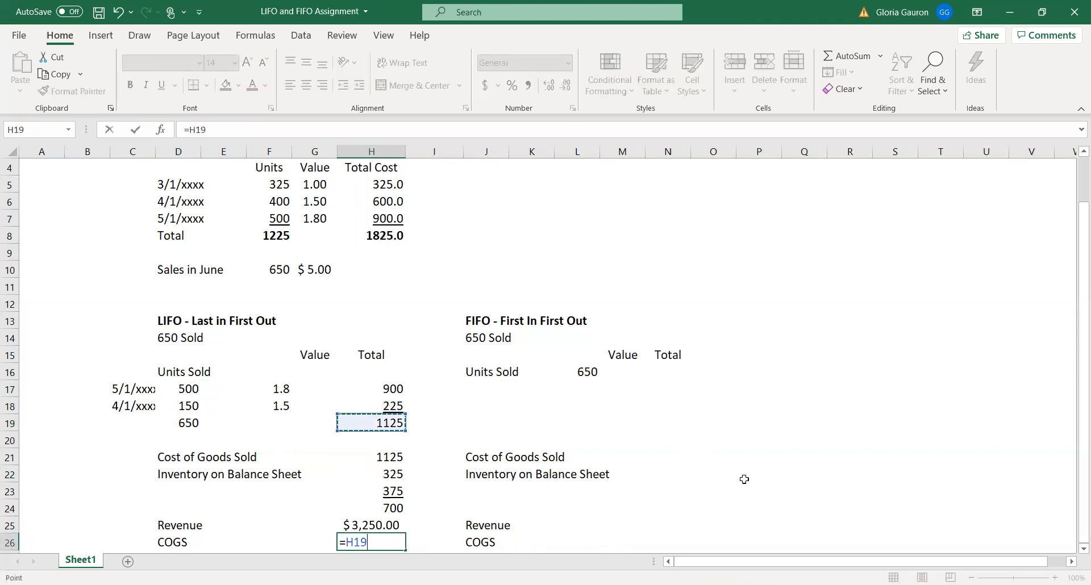
key("Return")
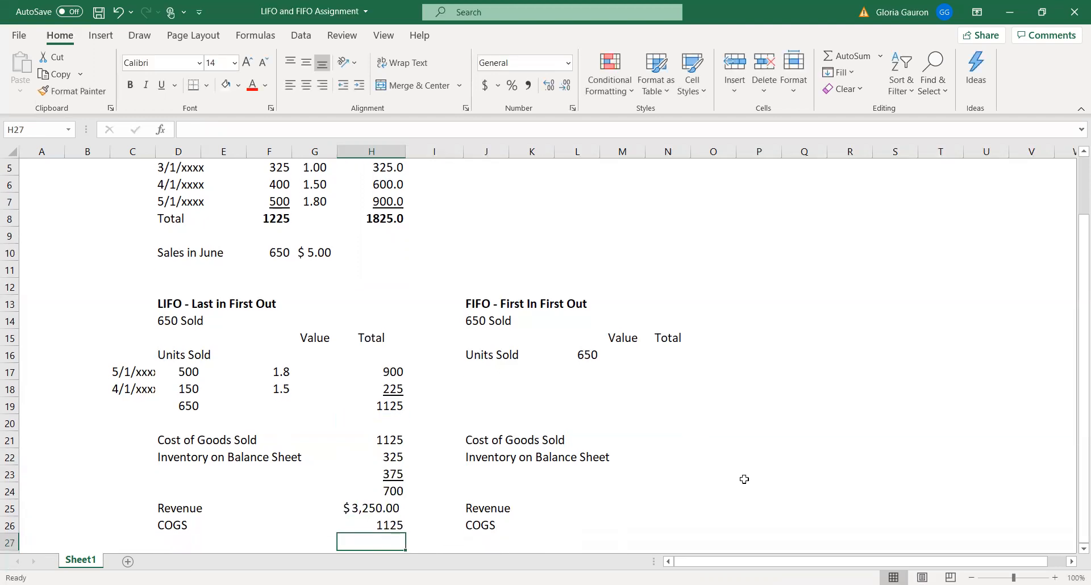
Subtract the LIFO COGS from Revenue in H27 with =H25-H26 and underline the COGS value in H26
scroll(654, 489, "down", 1)
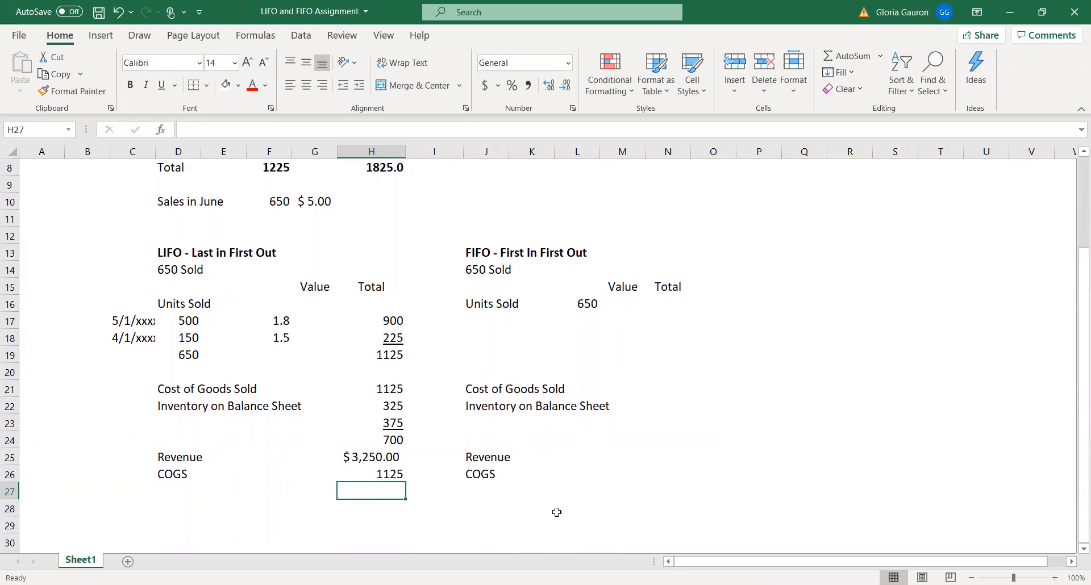
type("=")
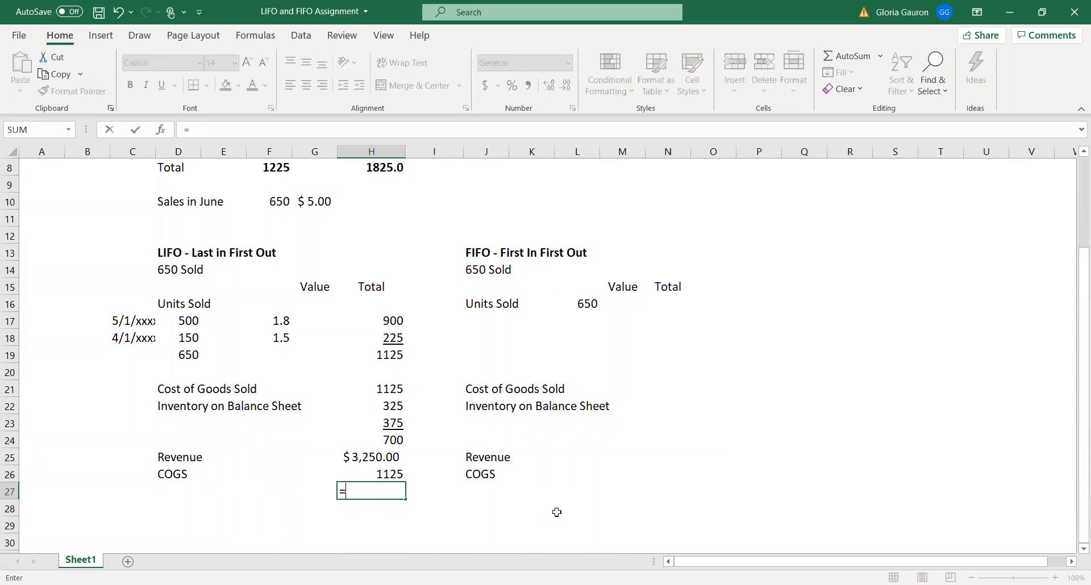
left_click(393, 457)
type("-")
left_click(379, 475)
key("Return")
left_click(381, 477)
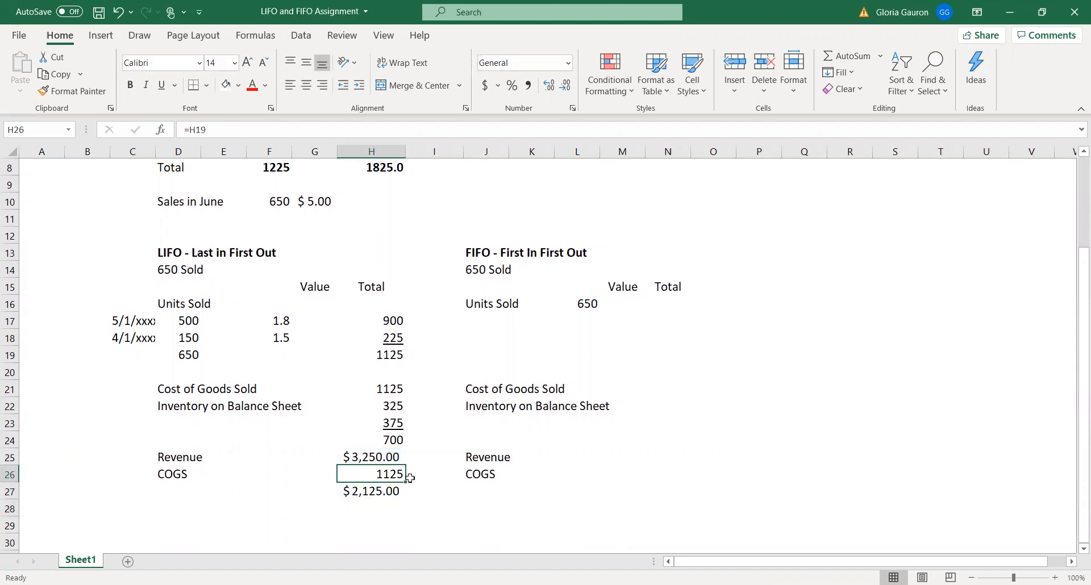
left_click(160, 87)
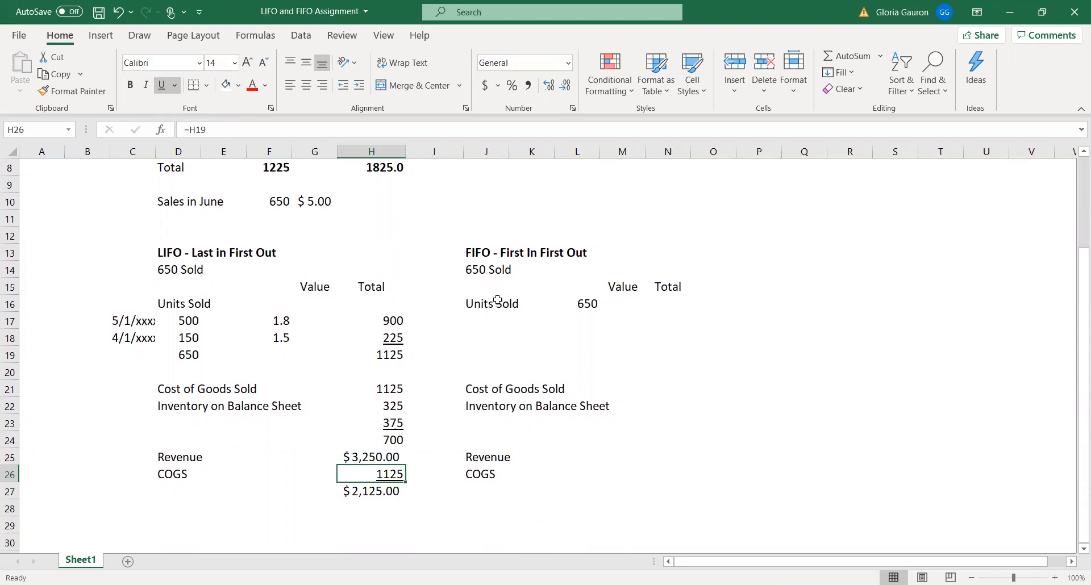
Insert a blank column J before the FIFO section to make room for the purchase dates
left_click(480, 157)
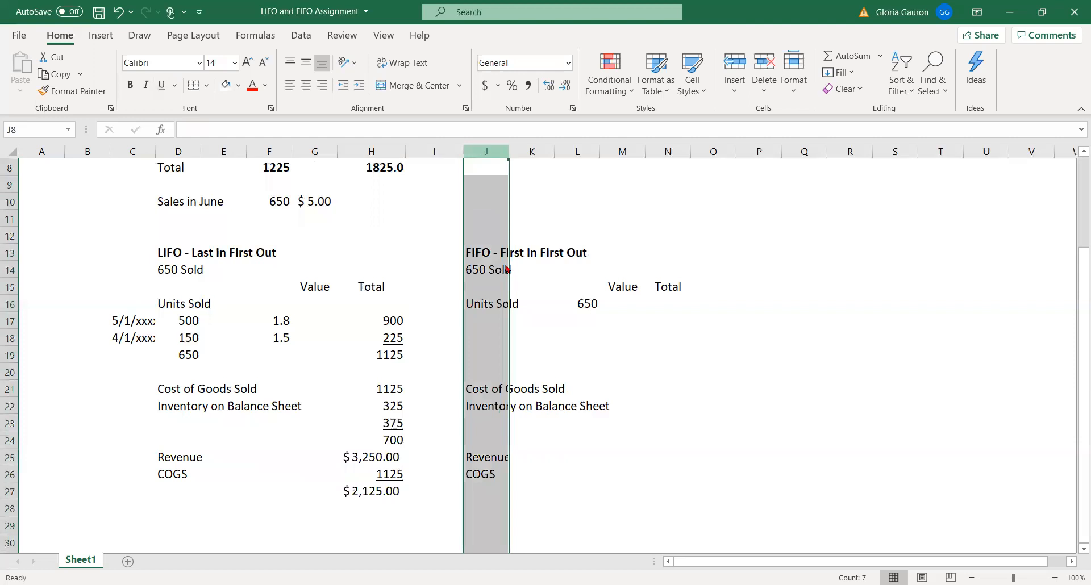
key("ctrl+shift+plus")
left_click(496, 324)
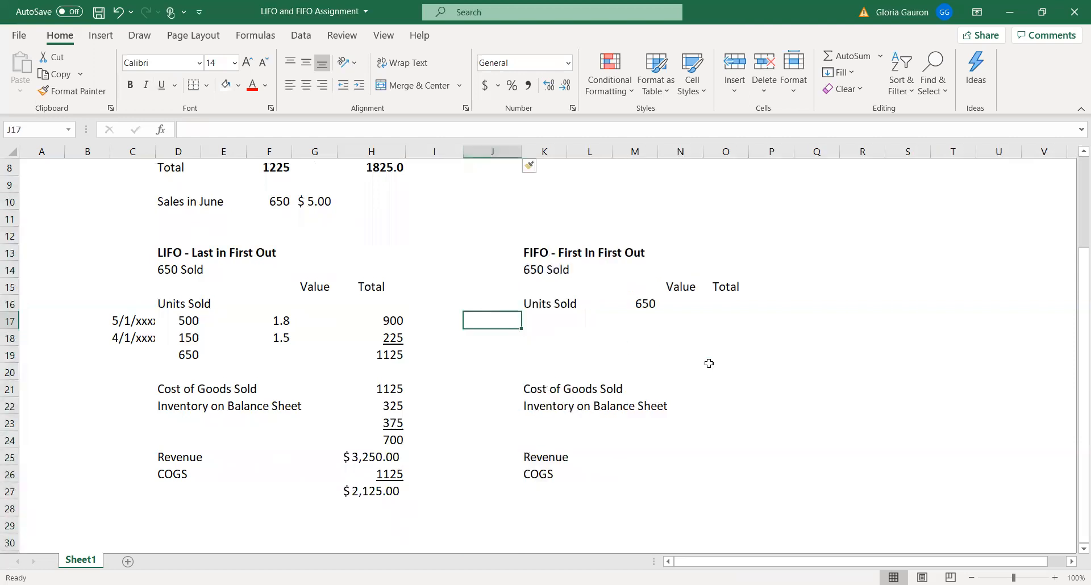
Clear the 650 from M16 in the FIFO Units Sold row
scroll(747, 376, "up", 2)
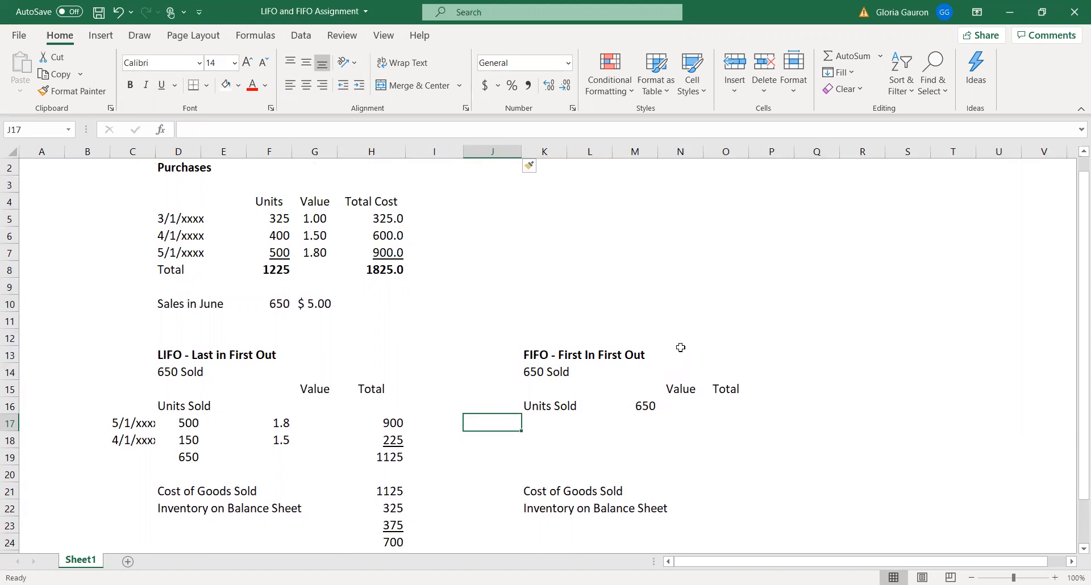
left_click_drag(170, 219, 380, 218)
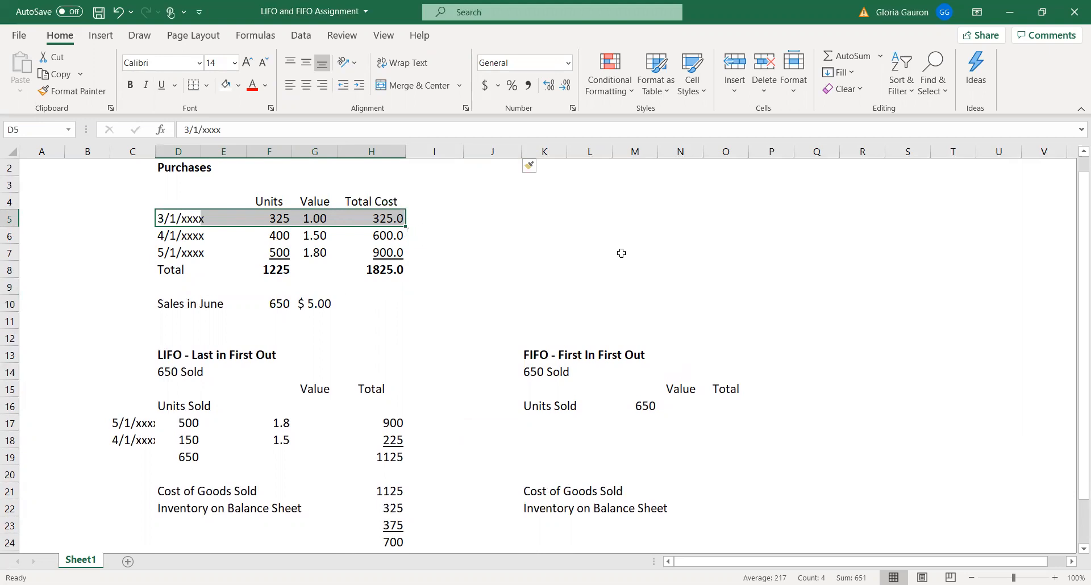
left_click(642, 405)
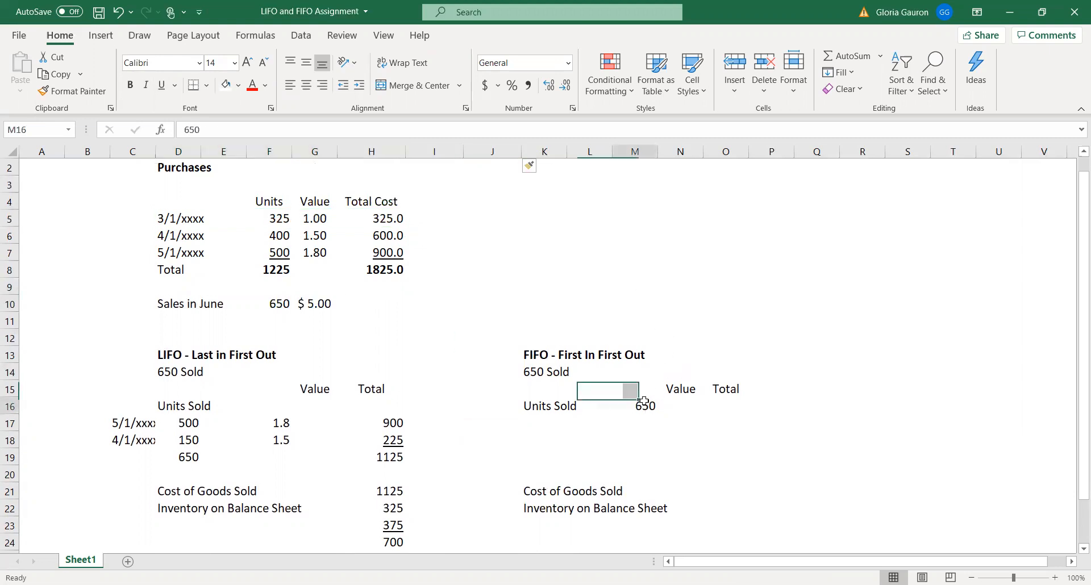
key("Delete")
Enter 3/1/xxxx in J17 as the date of the first FIFO purchase sold
left_click(498, 421)
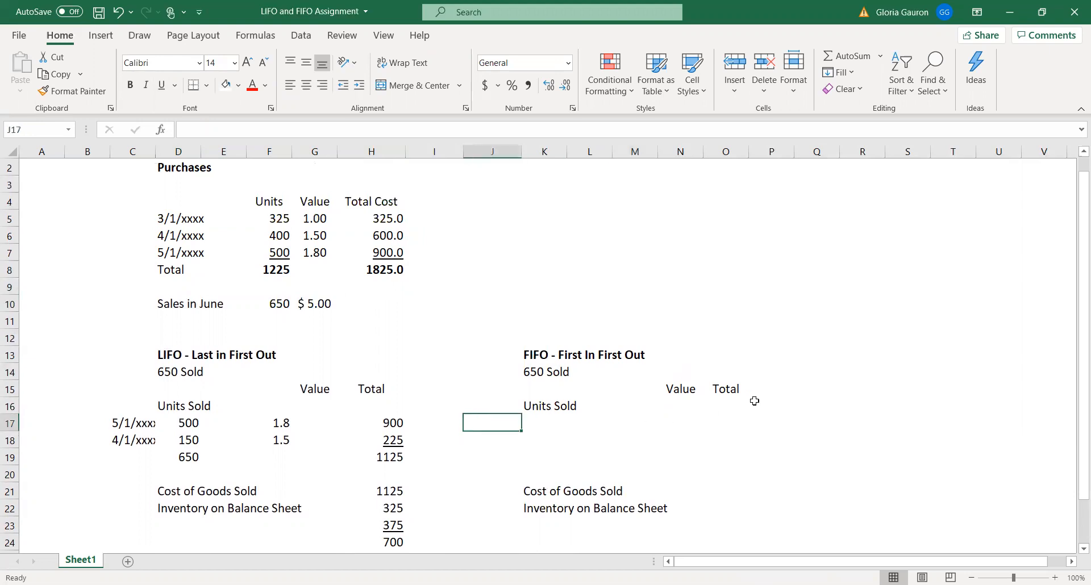
type("3/1/xxxx")
key("Return")
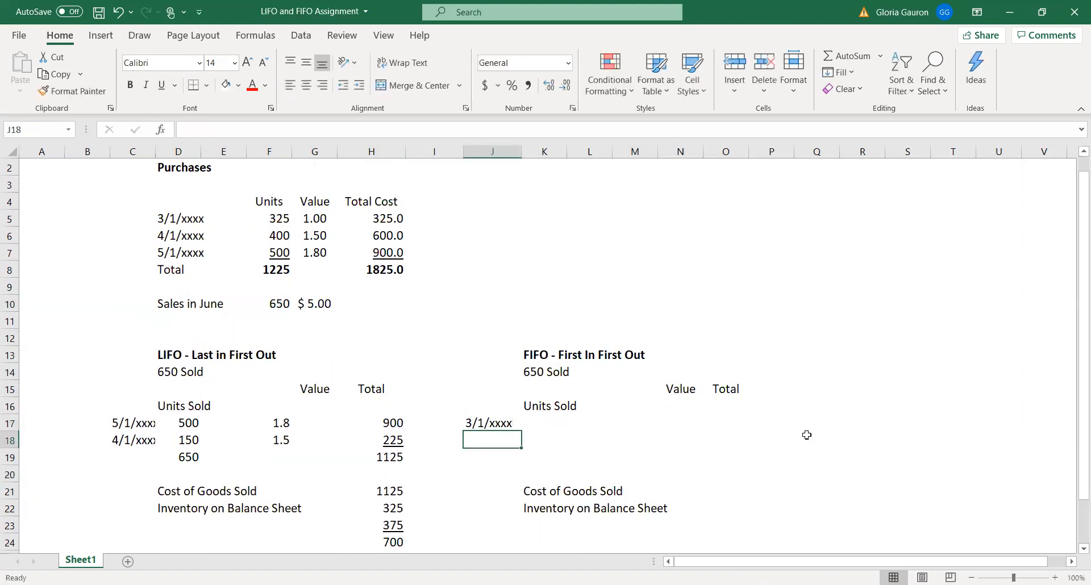
key("Up")
key("Right")
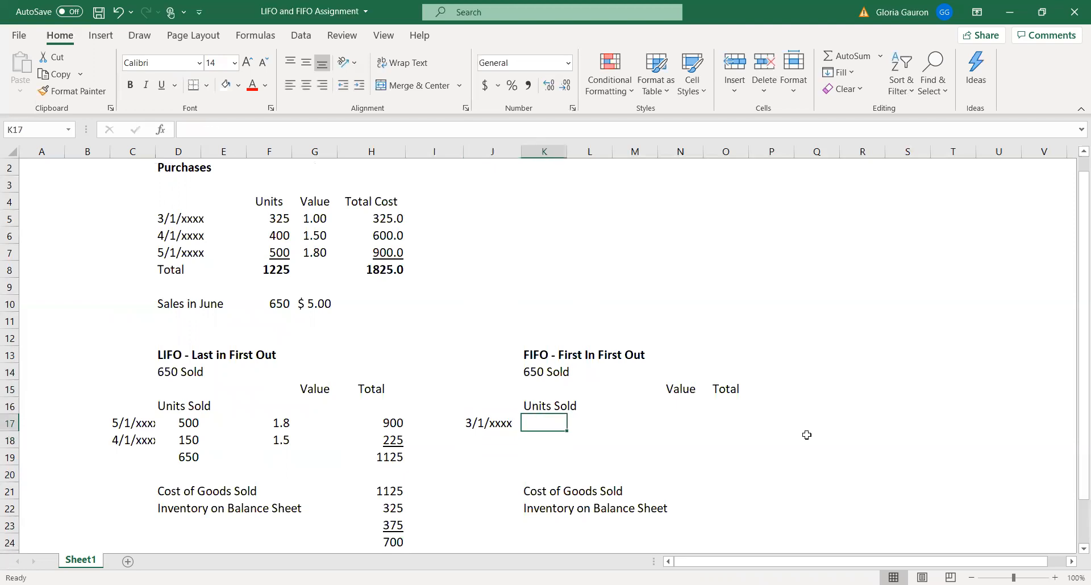
type("350")
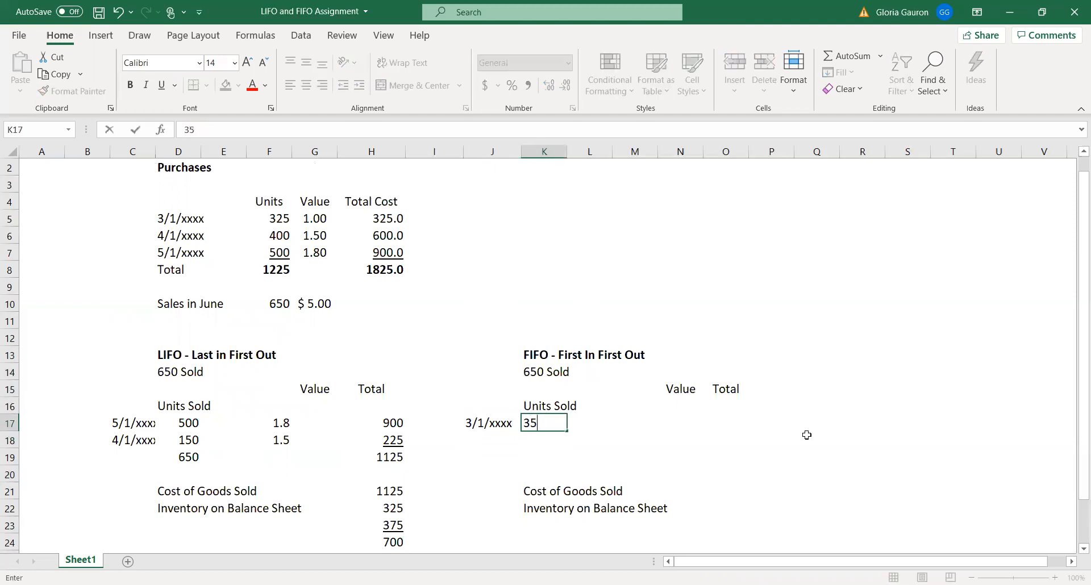
key("Tab")
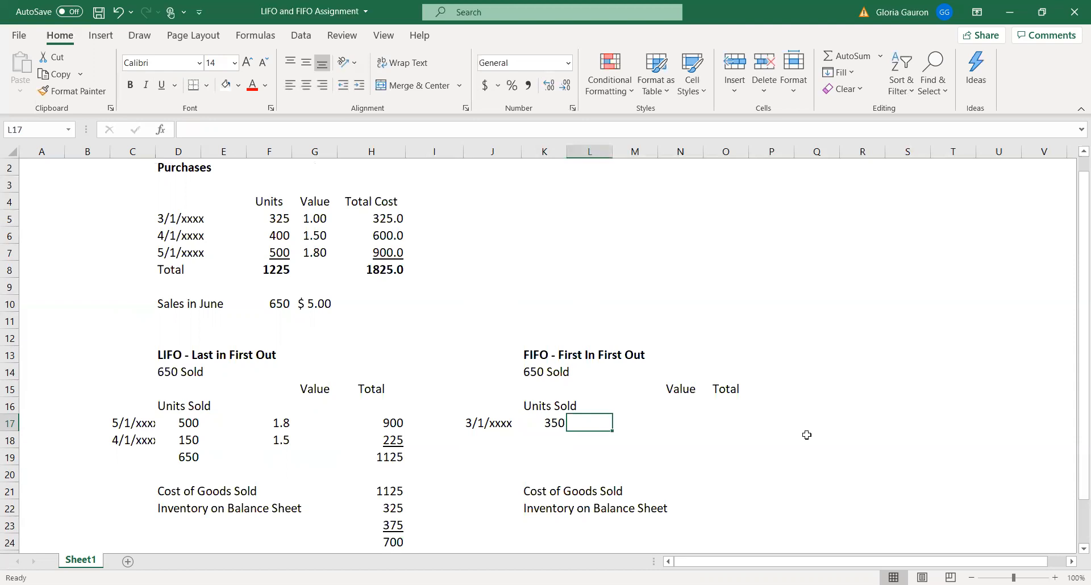
left_click(672, 423)
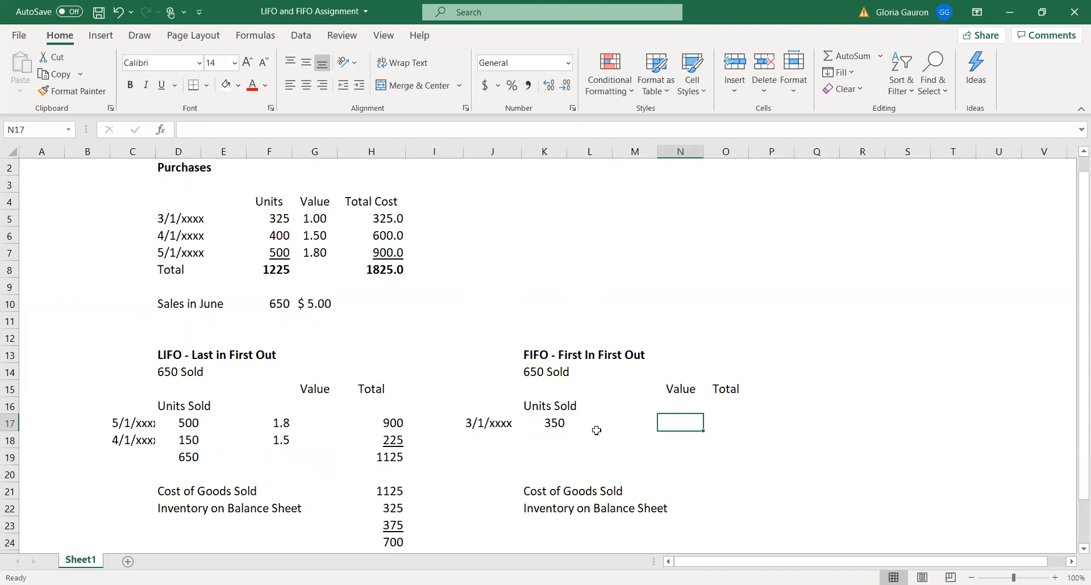
Enter 325 in K17 as the units sold from the 3/1/xxxx purchase under FIFO
left_click(556, 421)
type("325")
key("Return")
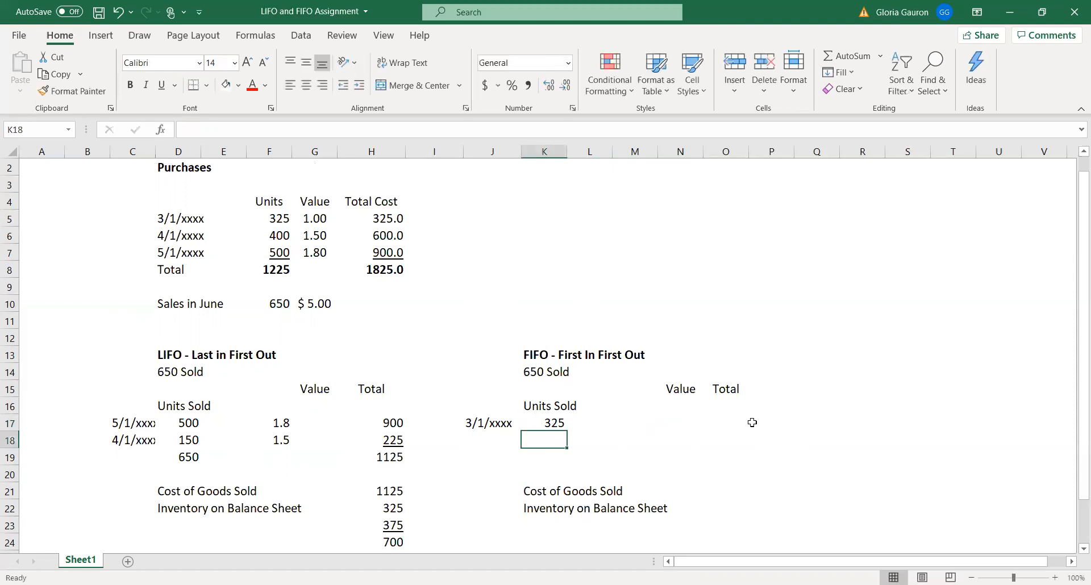
Calculate the cost of the 3/1/xxxx FIFO units in N17 by multiplying K17 by the unit value in G5
left_click(673, 424)
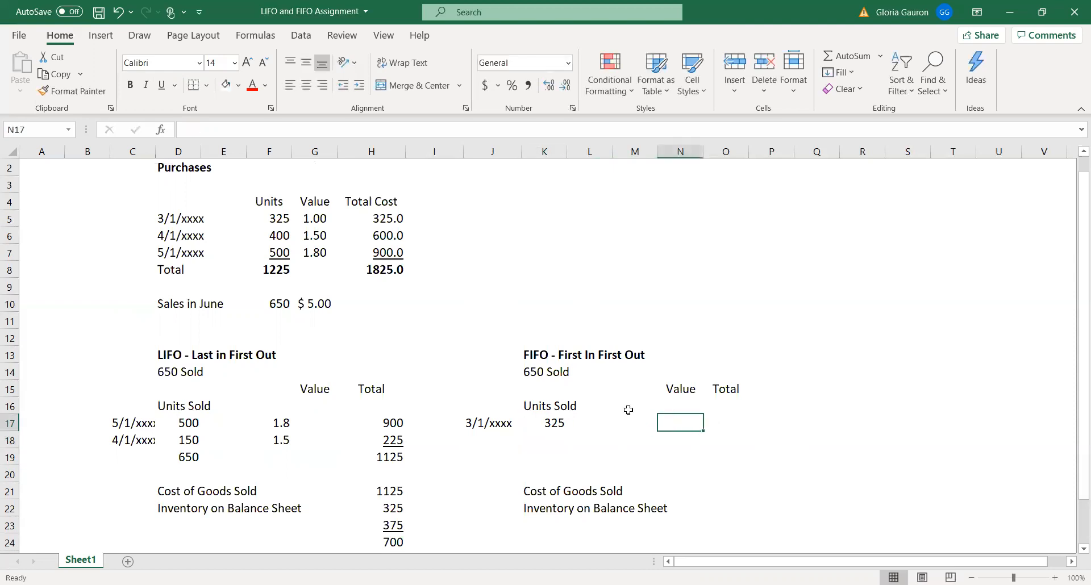
left_click(307, 217)
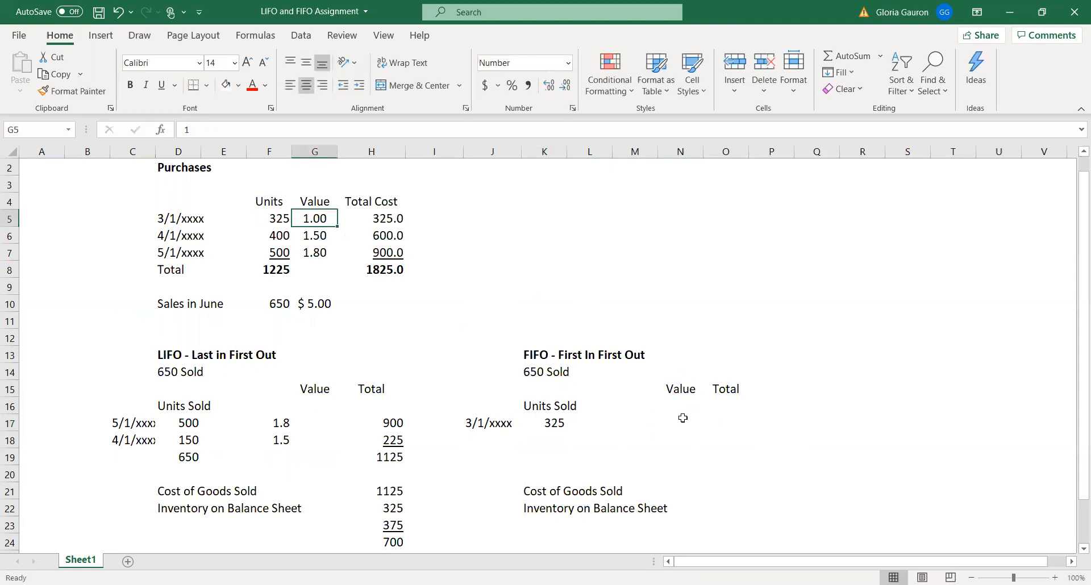
left_click(684, 421)
type("=")
left_click(554, 424)
type("*")
left_click(319, 219)
key("Return")
left_click(690, 420)
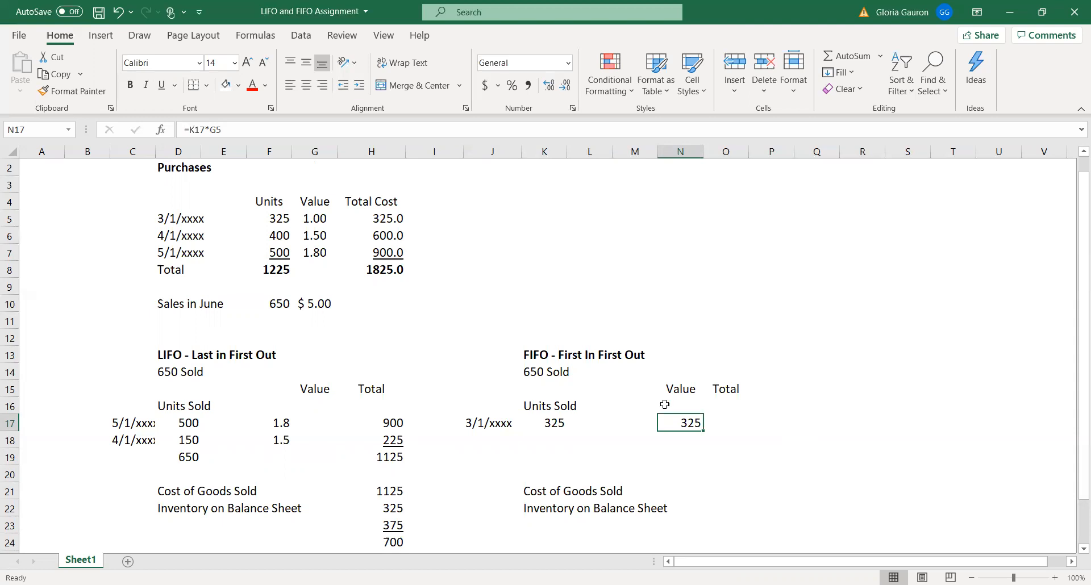
Enter 4/1/xxxx in J18 as the date of the second FIFO purchase sold
left_click(476, 441)
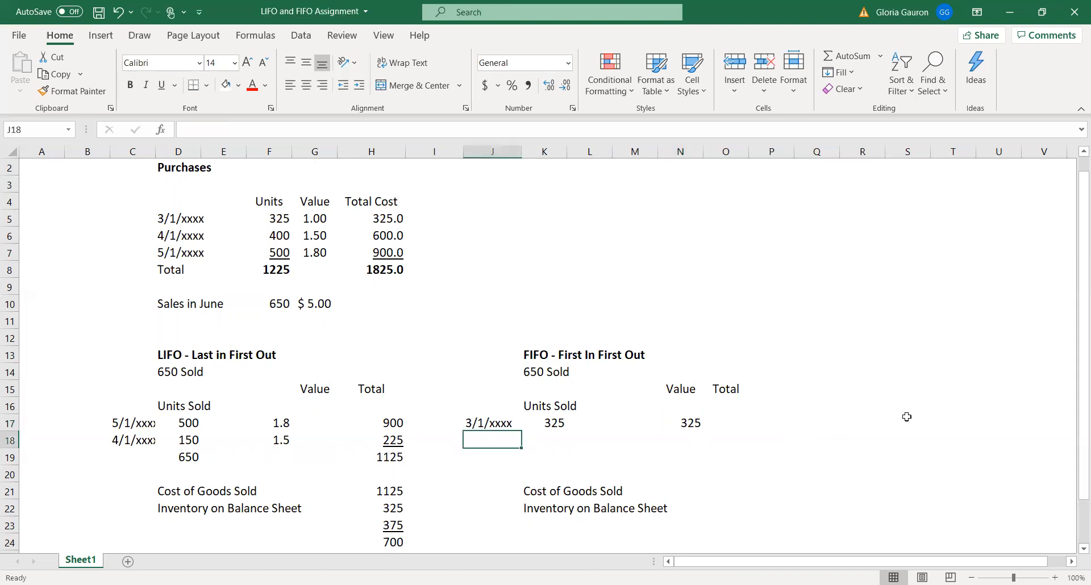
type("4/1/xxxx")
key("Return")
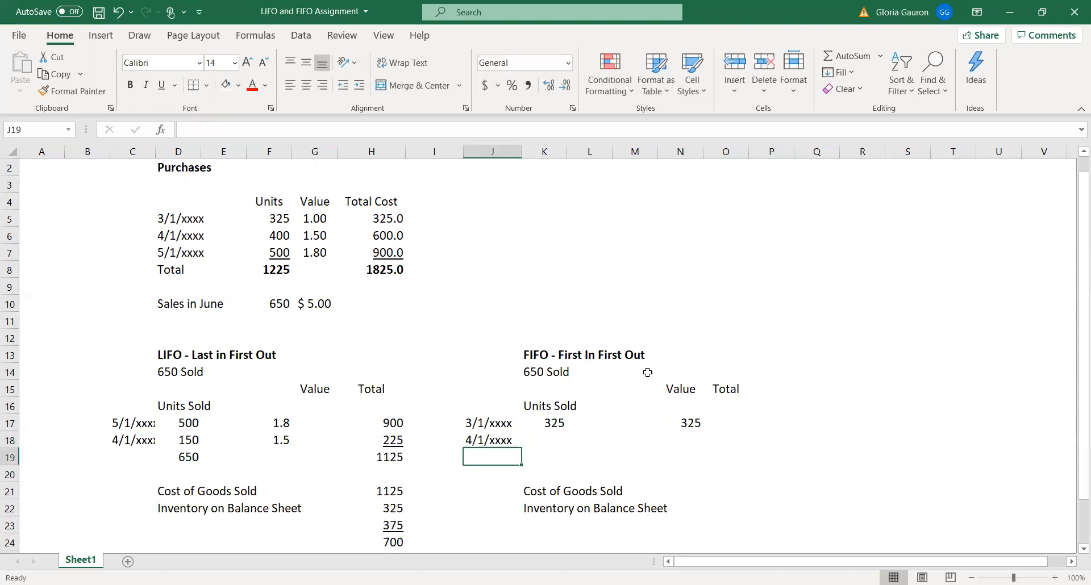
Enter 325 in K18 as the units sold from the 4/1/xxxx purchase under FIFO
left_click(537, 426)
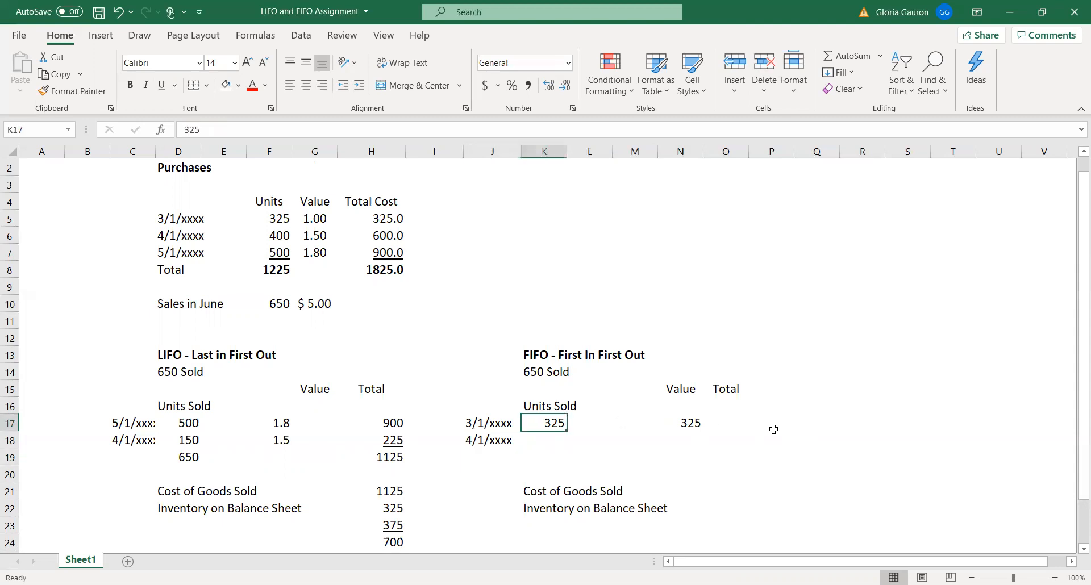
left_click(282, 303)
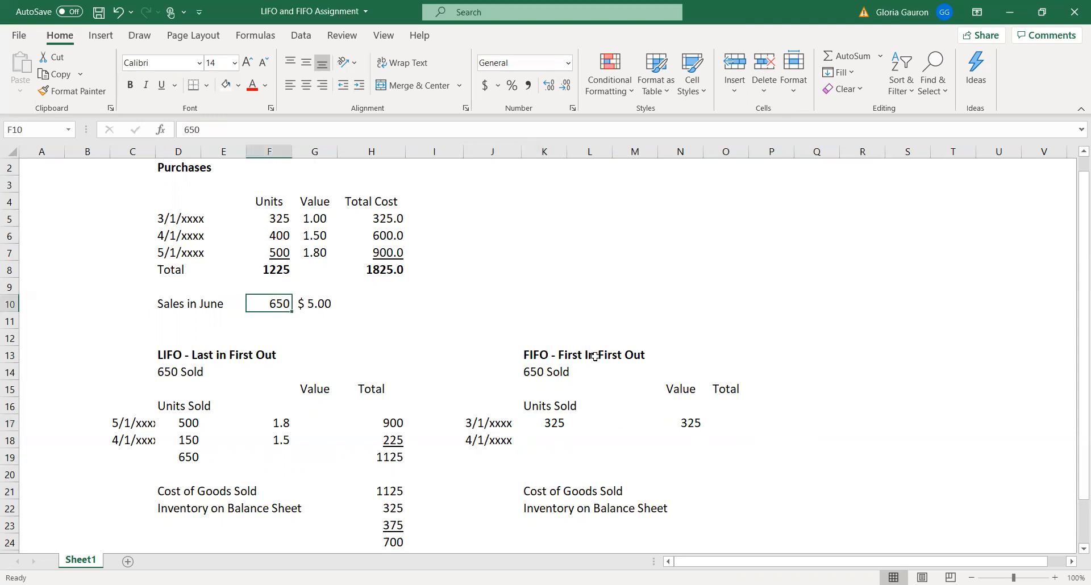
left_click(284, 236)
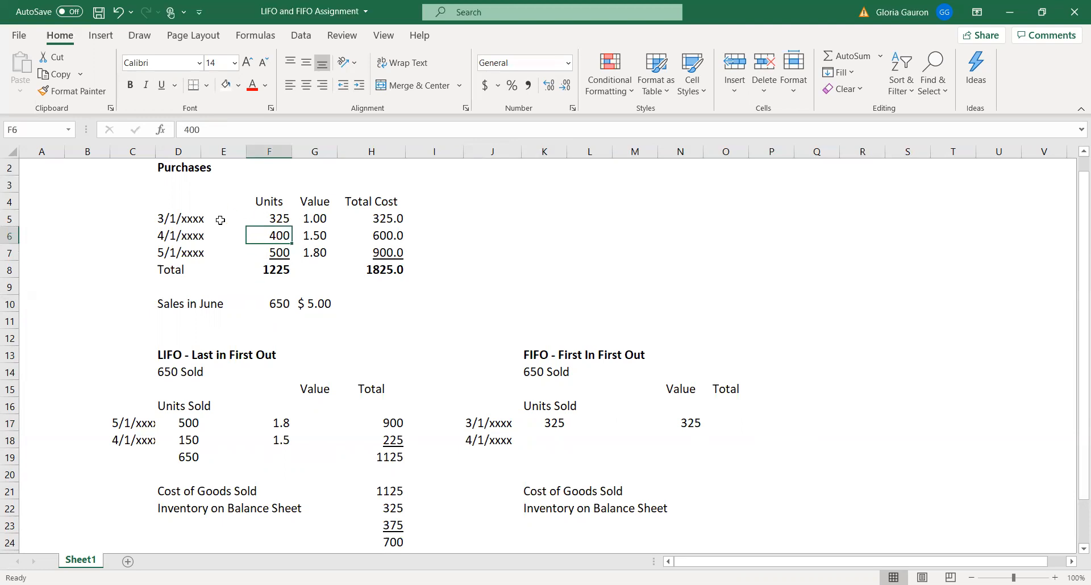
left_click_drag(179, 237, 401, 234)
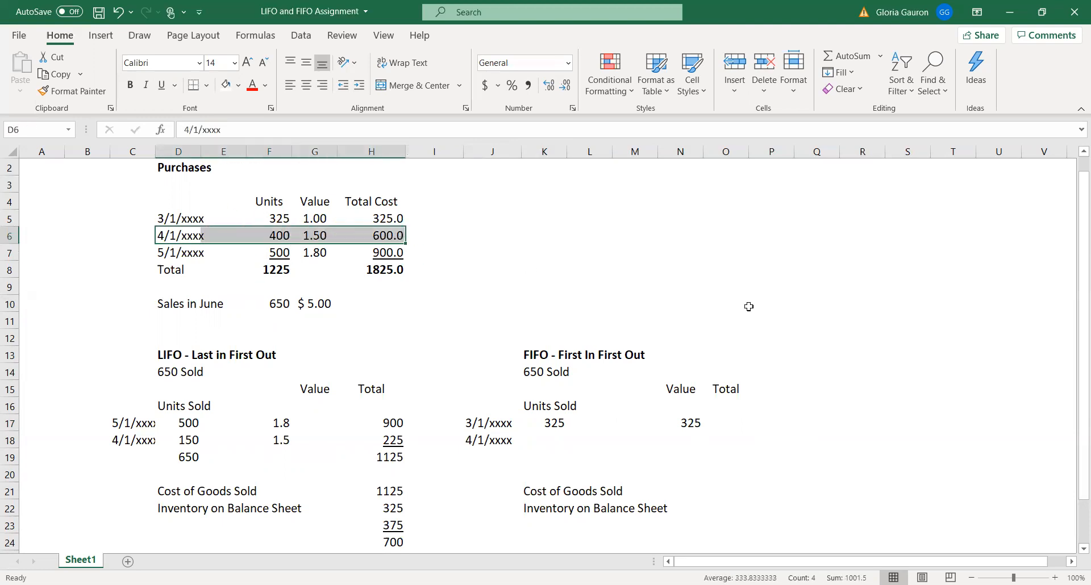
left_click(546, 440)
type("325")
key("Return")
Enter a unit value of 1.5 in M18 for the 4/1/xxxx FIFO purchase
key("Up")
key("Right")
key("Right")
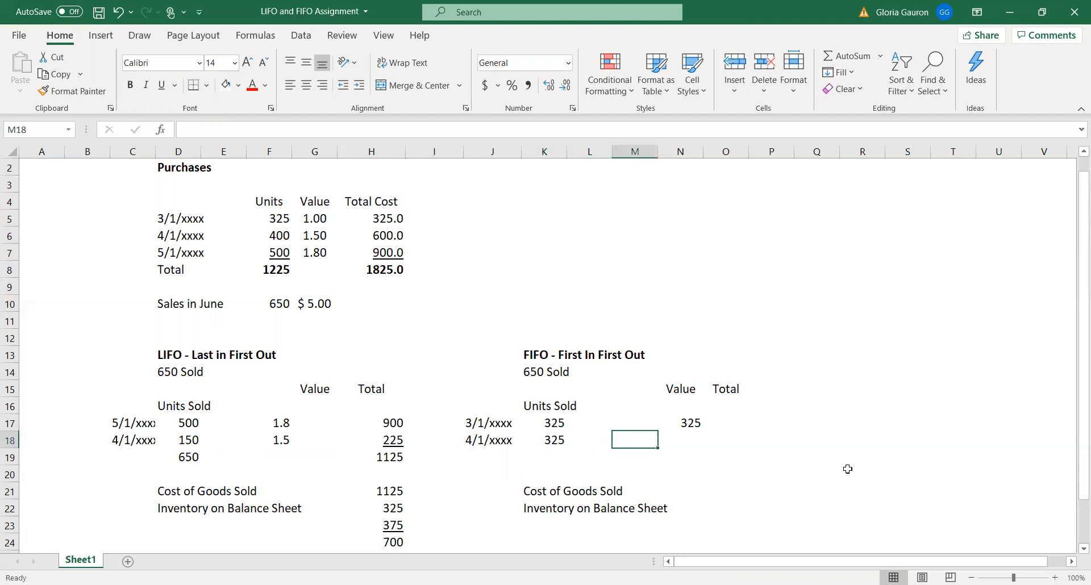
type("1.50")
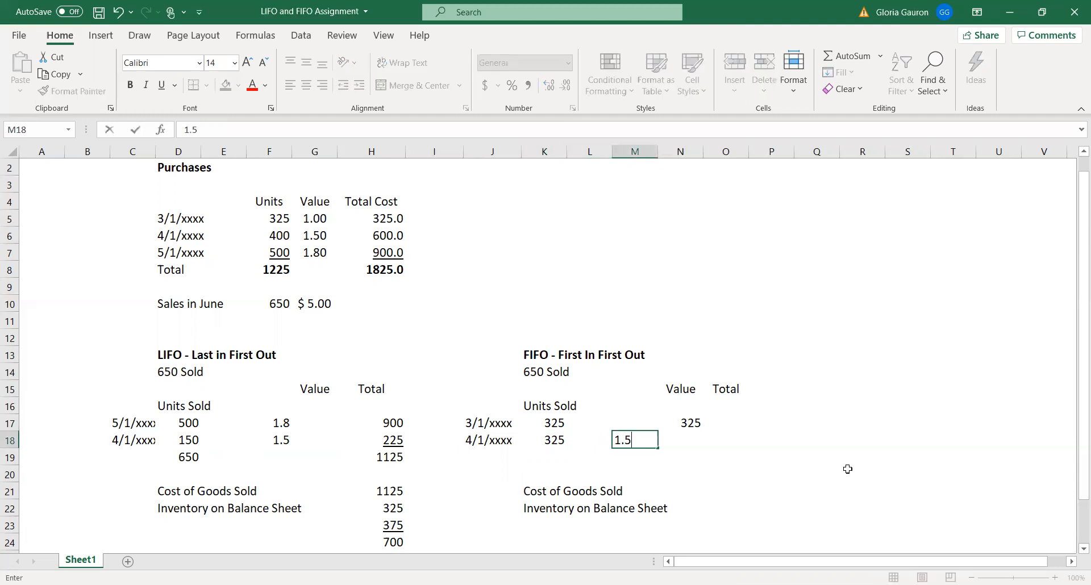
key("Return")
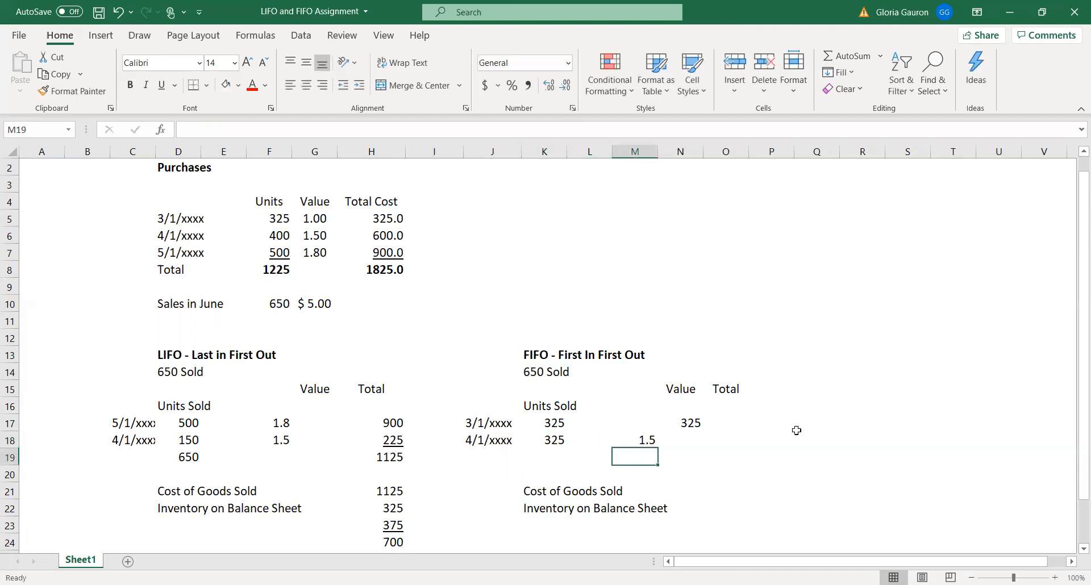
Calculate the cost of the 4/1/xxxx FIFO units in N18 with the formula =K18*M18
left_click(690, 438)
type("=")
left_click(552, 441)
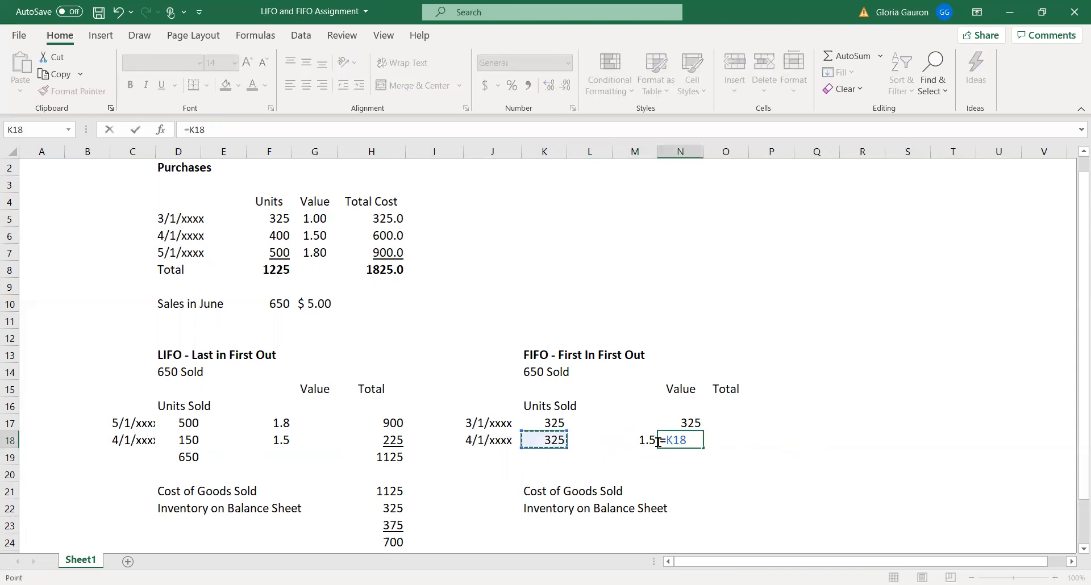
type("*")
left_click(642, 441)
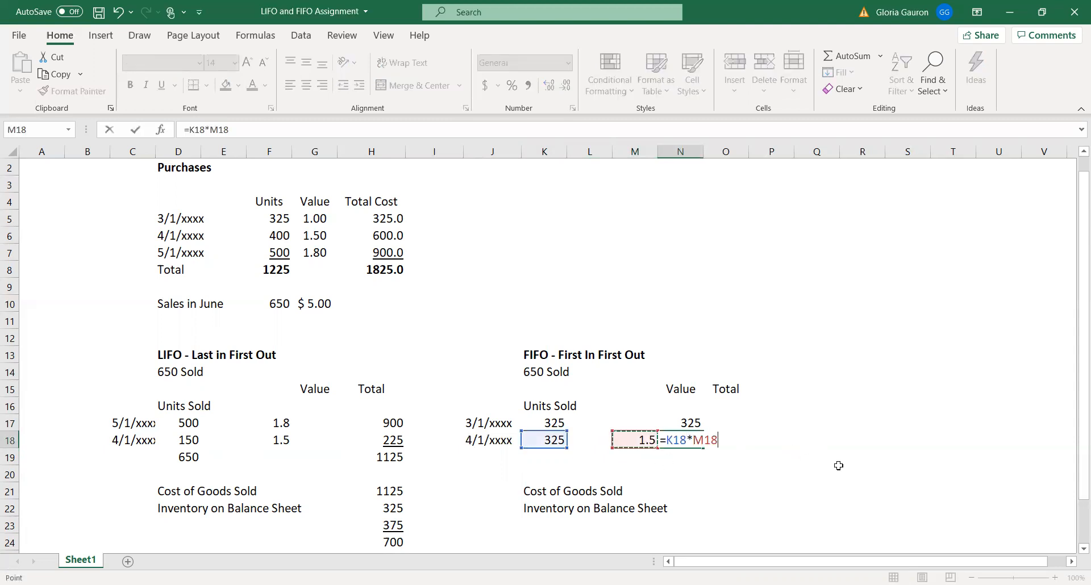
key("Return")
Sum the FIFO costs N17:N18 in N19 and underline the amount in N18
left_click_drag(688, 424, 685, 455)
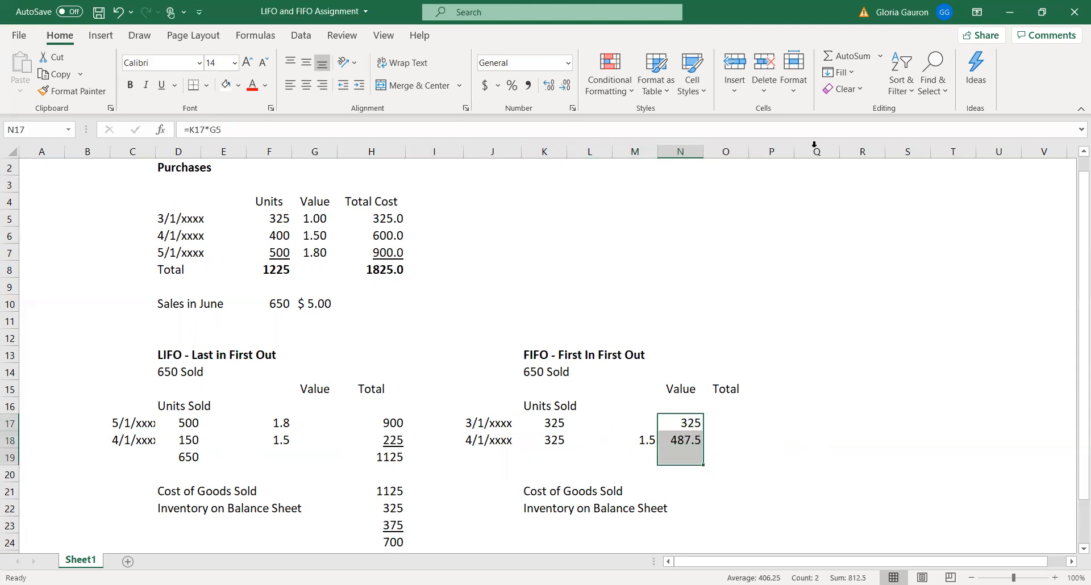
left_click(827, 58)
left_click(686, 437)
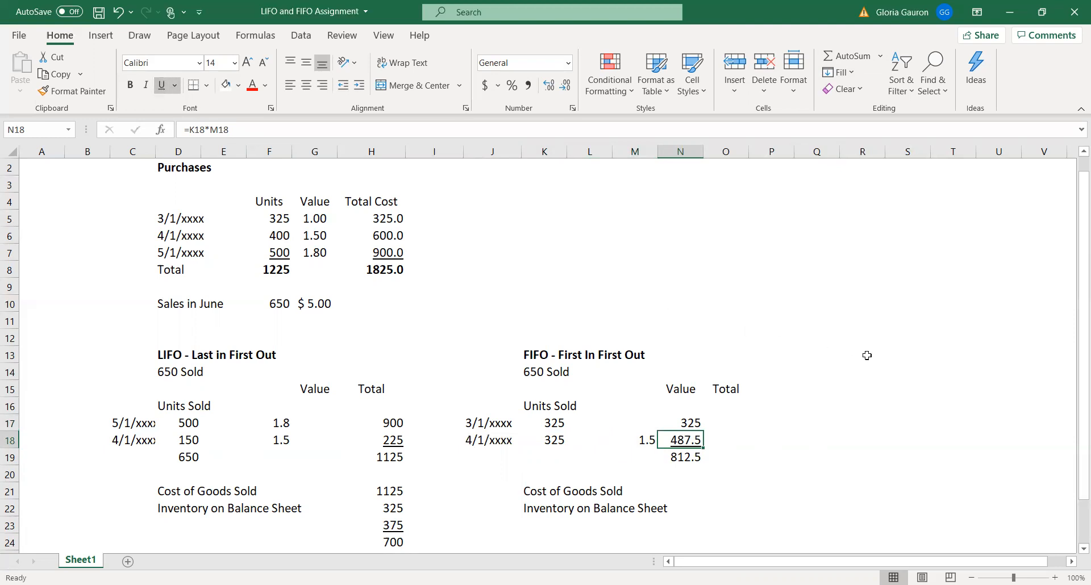
Link the FIFO Cost of Goods Sold in O21 to the total in N19
left_click(722, 490)
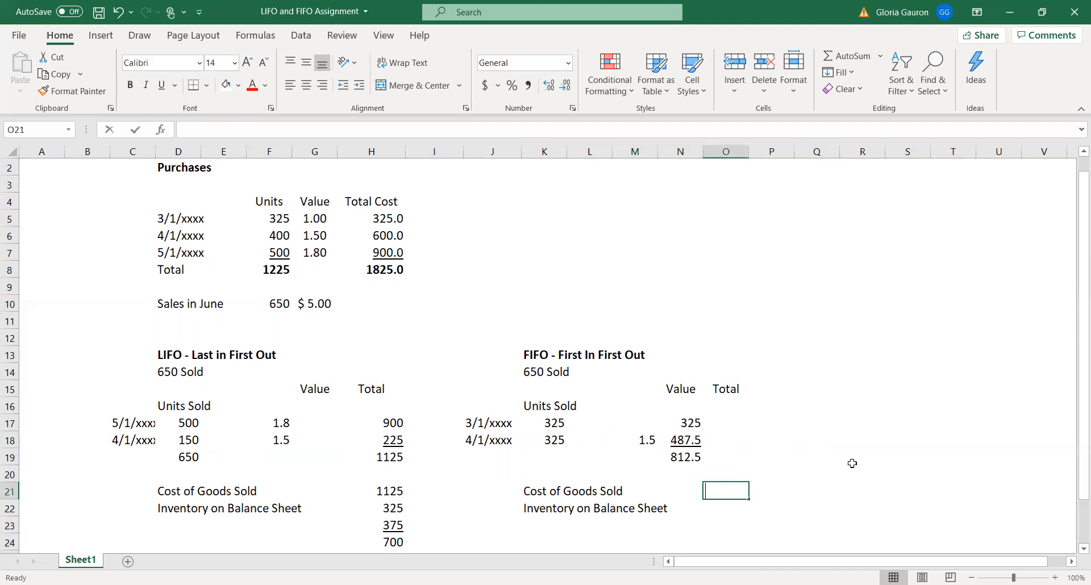
type("=")
left_click(690, 453)
key("Return")
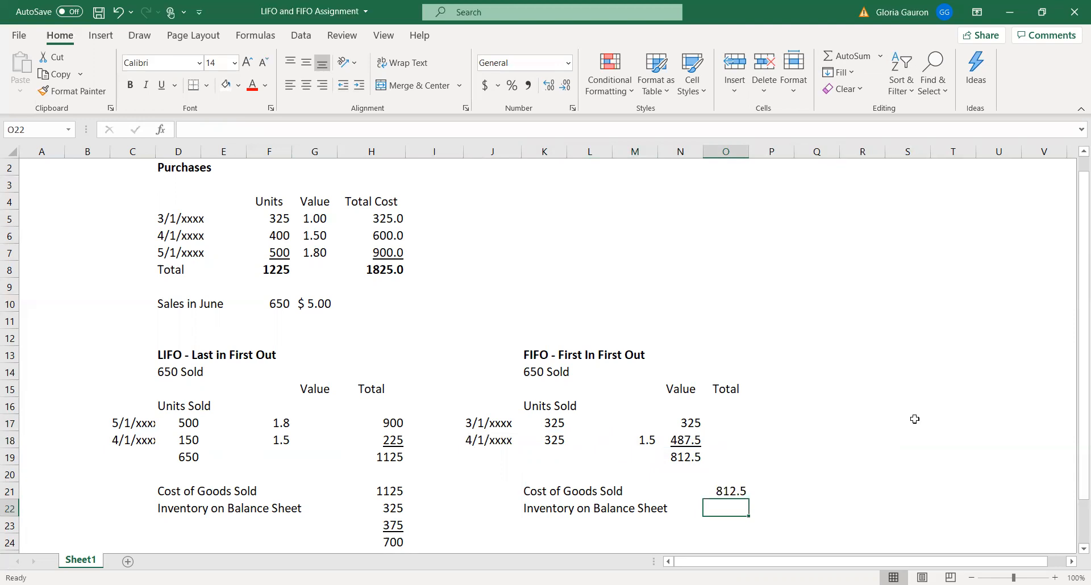
Work out the value of the unsold 4/1/xxxx units in spare cell N6 with the formula =75*1.5
left_click_drag(168, 218, 398, 219)
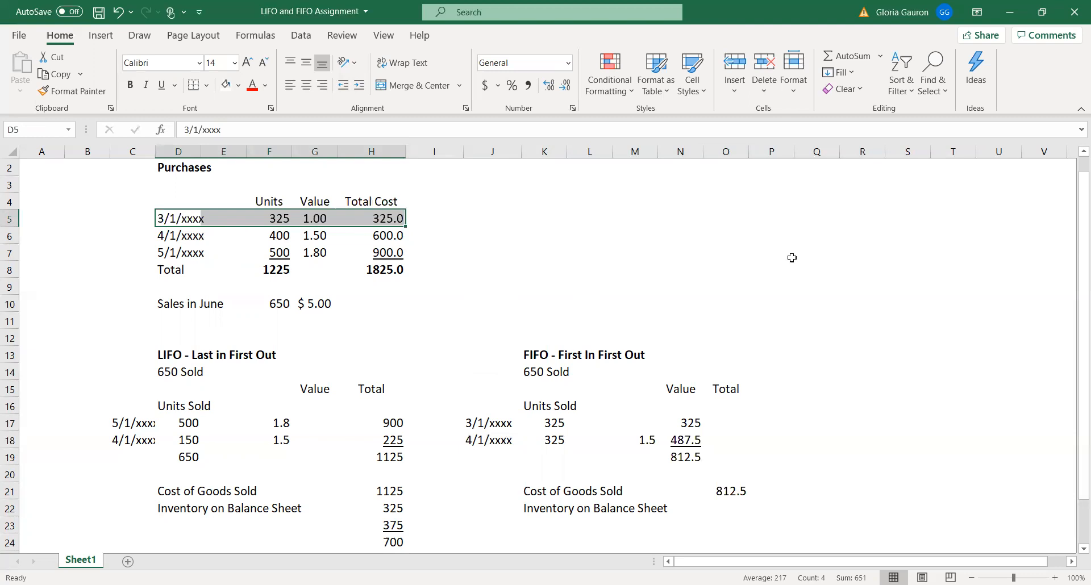
left_click(179, 235)
left_click_drag(179, 236, 401, 235)
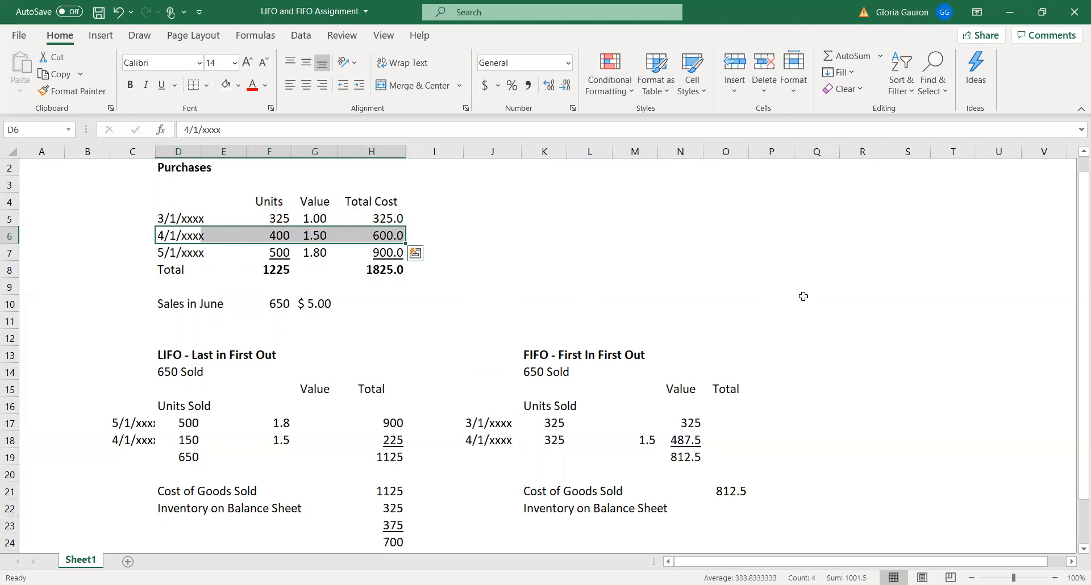
left_click(686, 236)
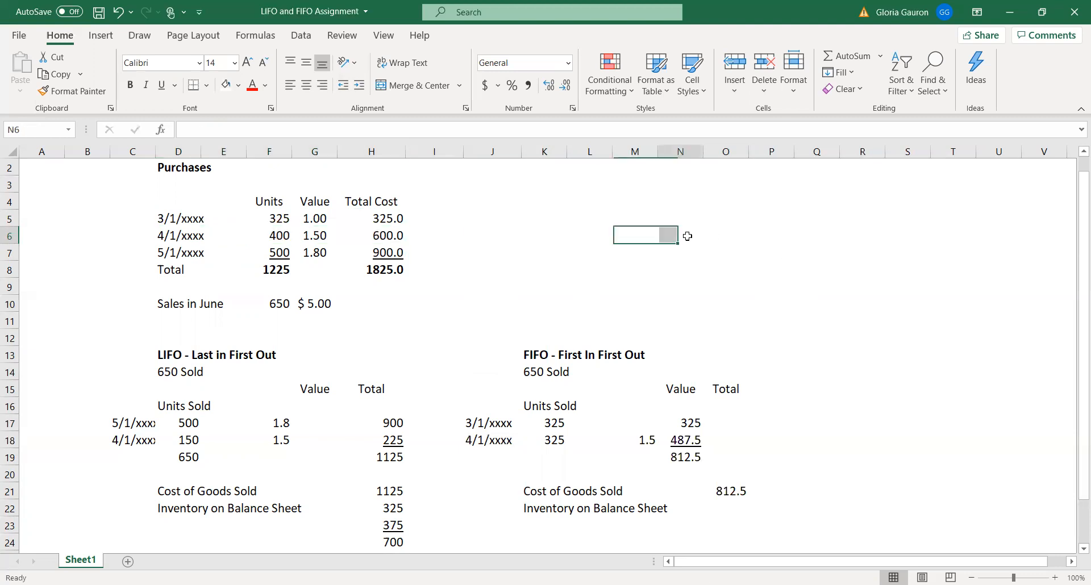
type("=7")
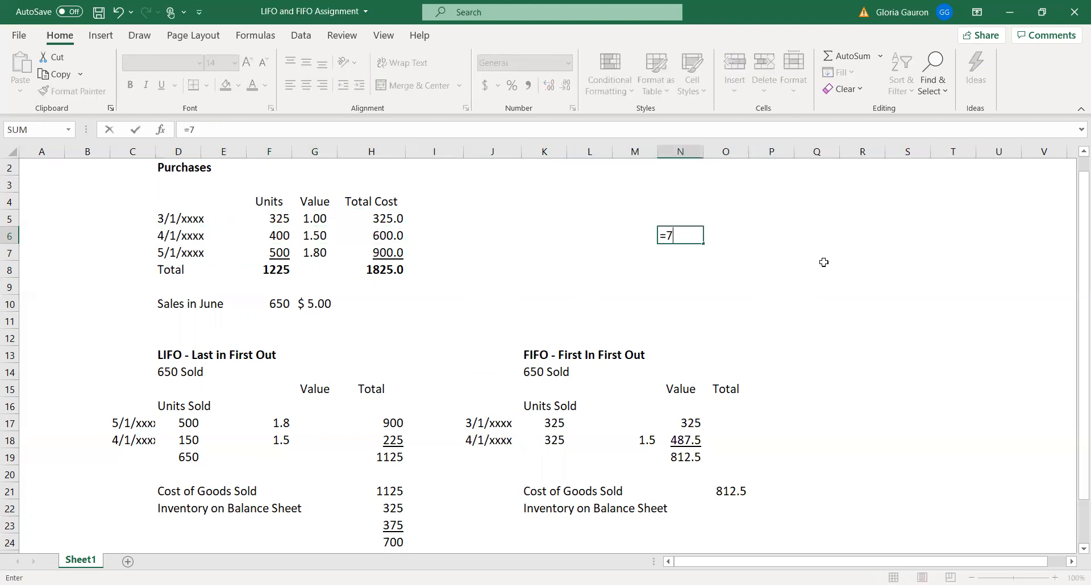
type("5*1.5")
key("Return")
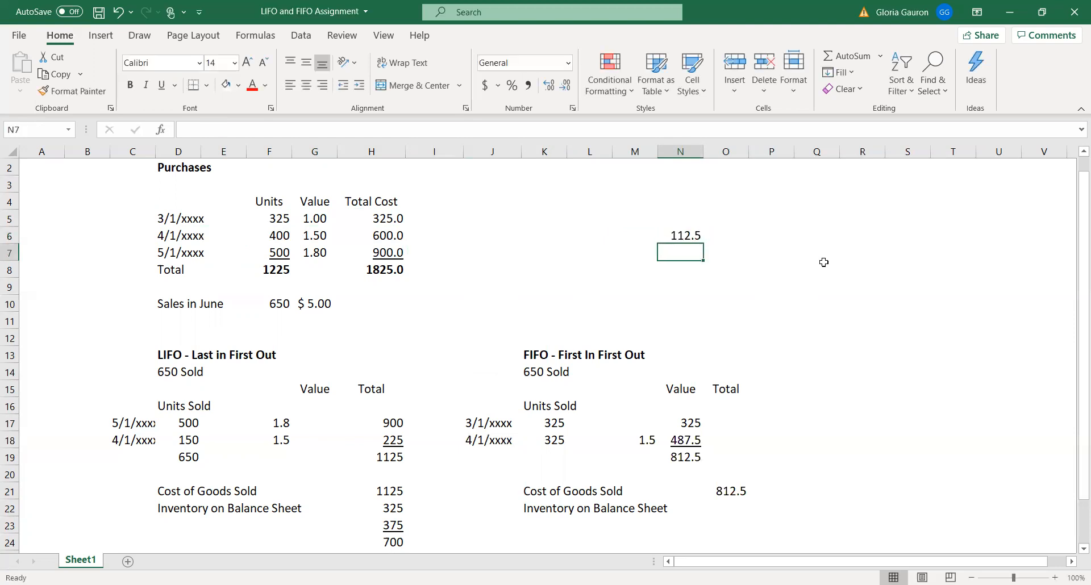
Enter 112.50 in O22 as the remaining 4/1/xxxx stock for the FIFO Inventory on Balance Sheet
left_click(734, 512)
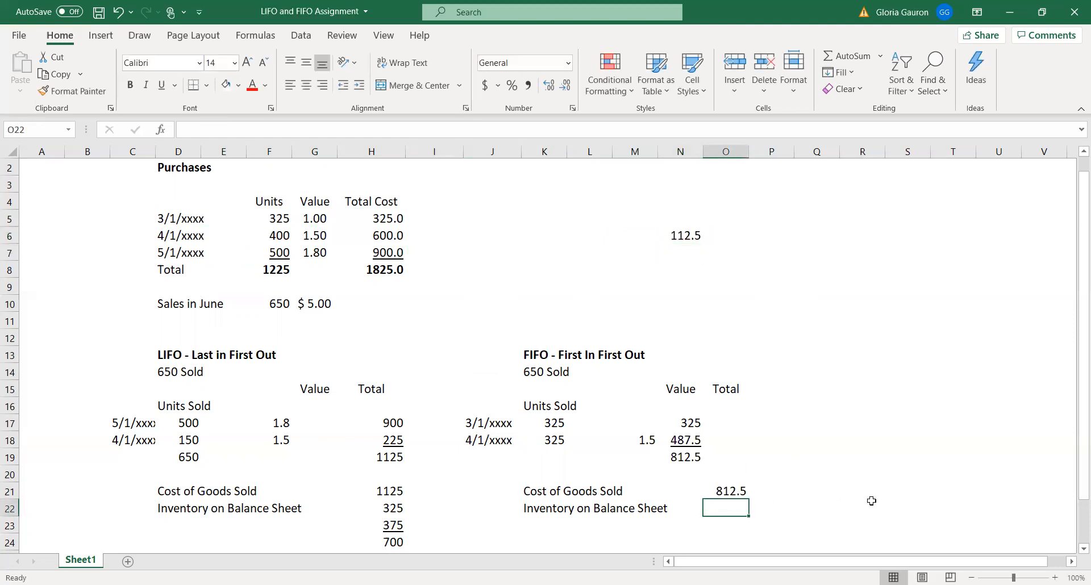
type("112.50")
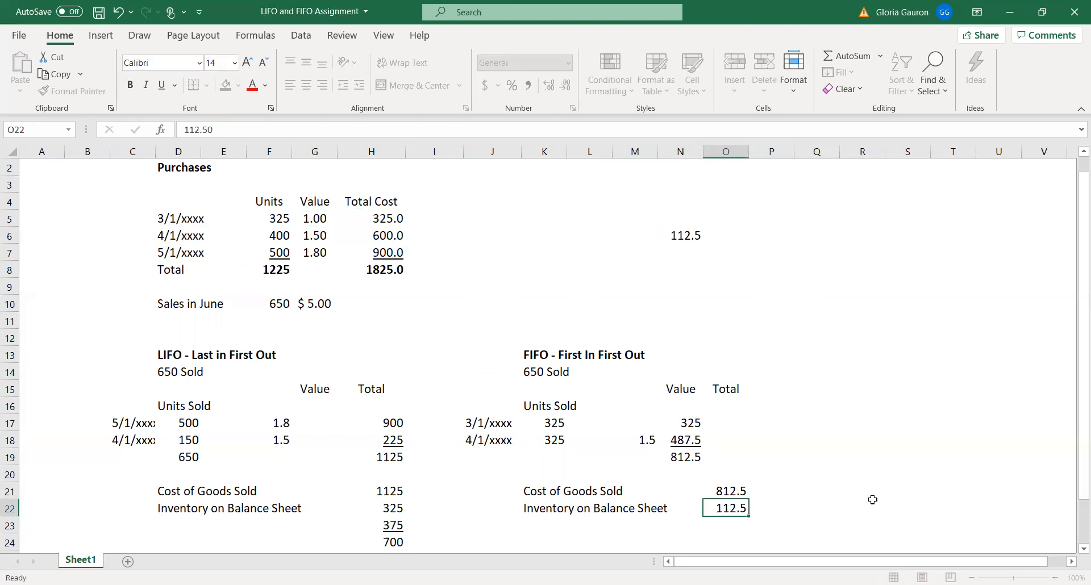
key("Return")
Enter 900 in O23 as the value of the unsold 5/1/xxxx purchase in the FIFO inventory
left_click(170, 255)
left_click_drag(170, 255, 399, 252)
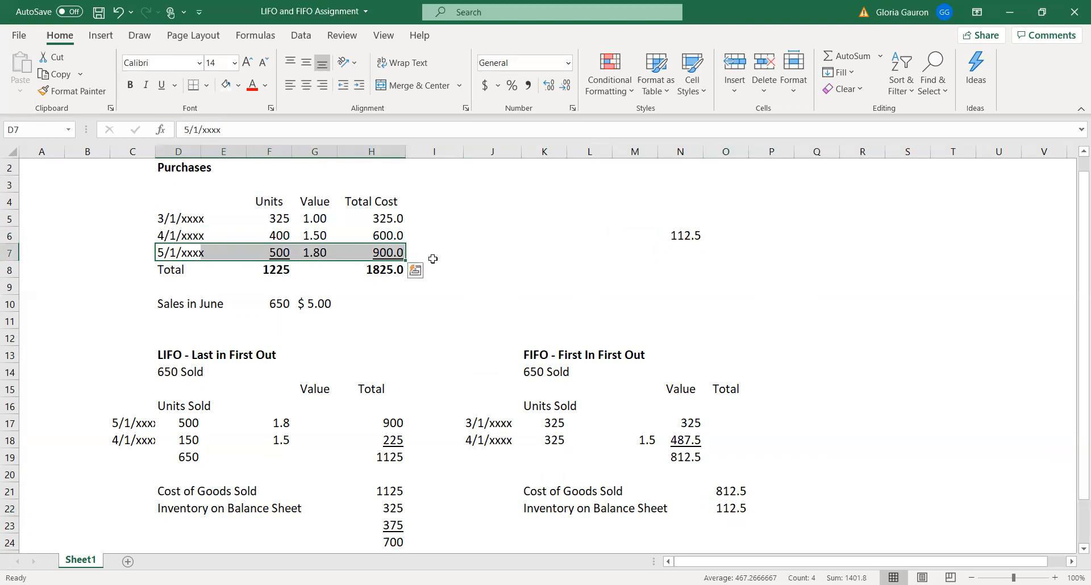
left_click(370, 254)
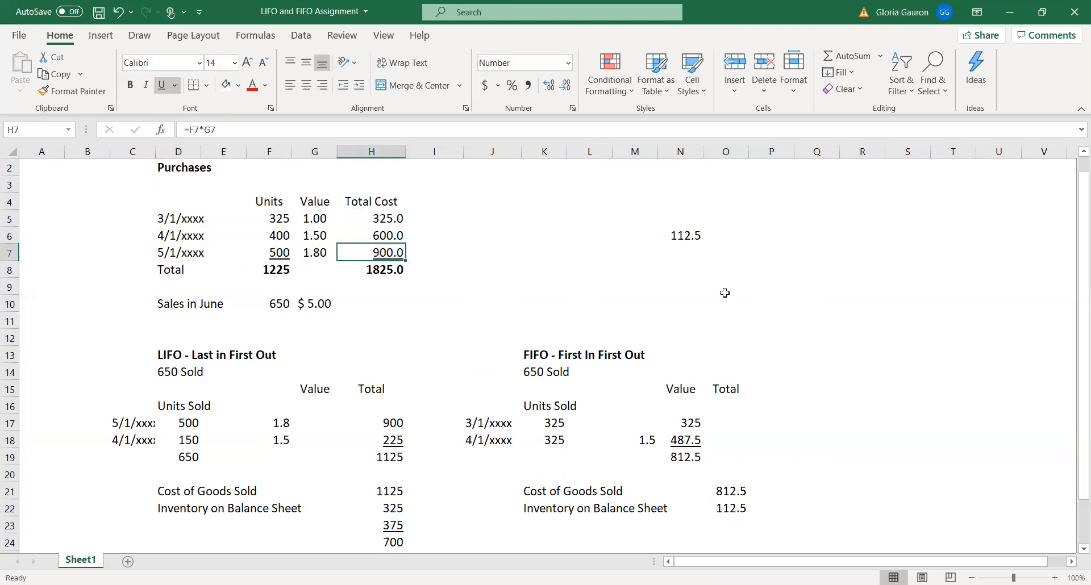
left_click(741, 523)
type("900")
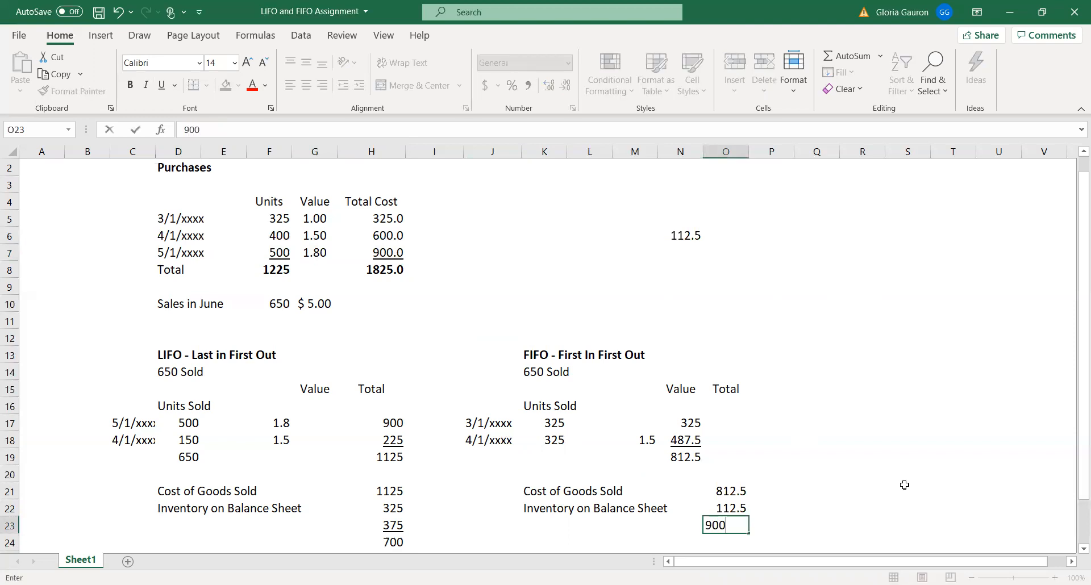
key("Return")
Total the FIFO inventory amounts O22:O23 in O24 and underline the 900 in O23
scroll(818, 398, "down", 1)
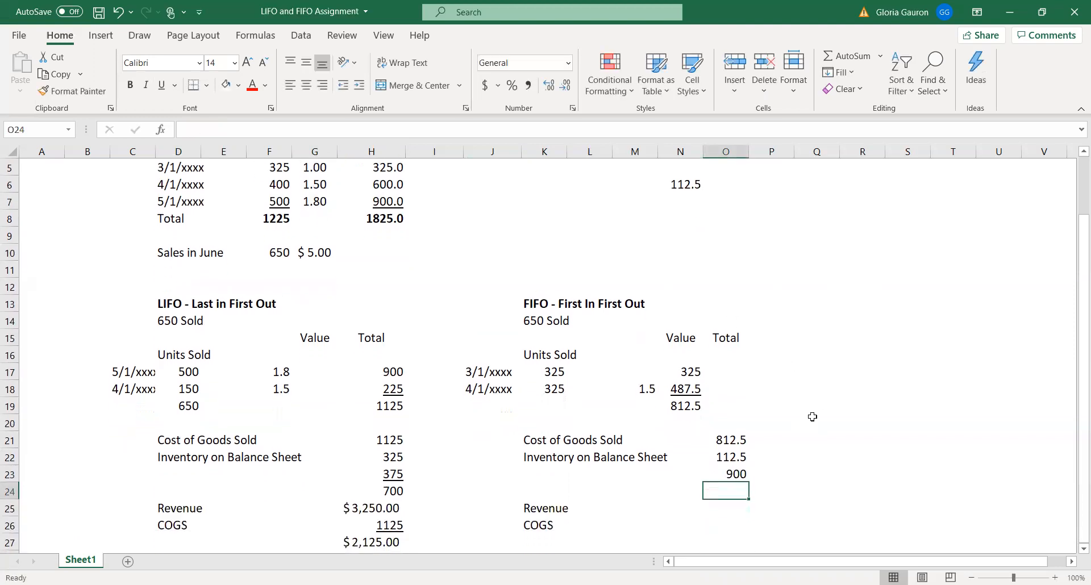
left_click_drag(720, 458, 722, 487)
key("alt+equal")
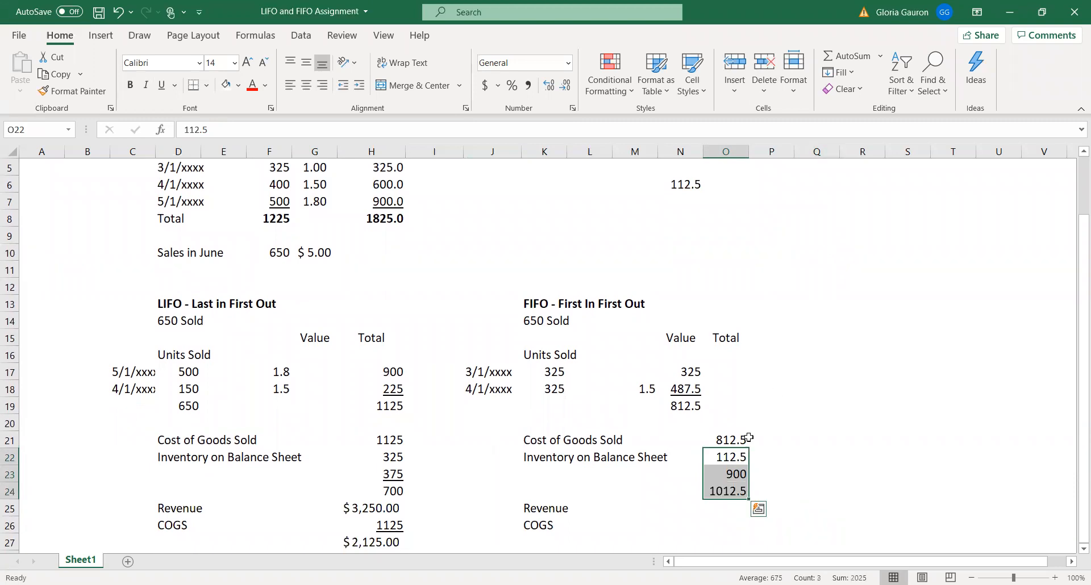
left_click(730, 470)
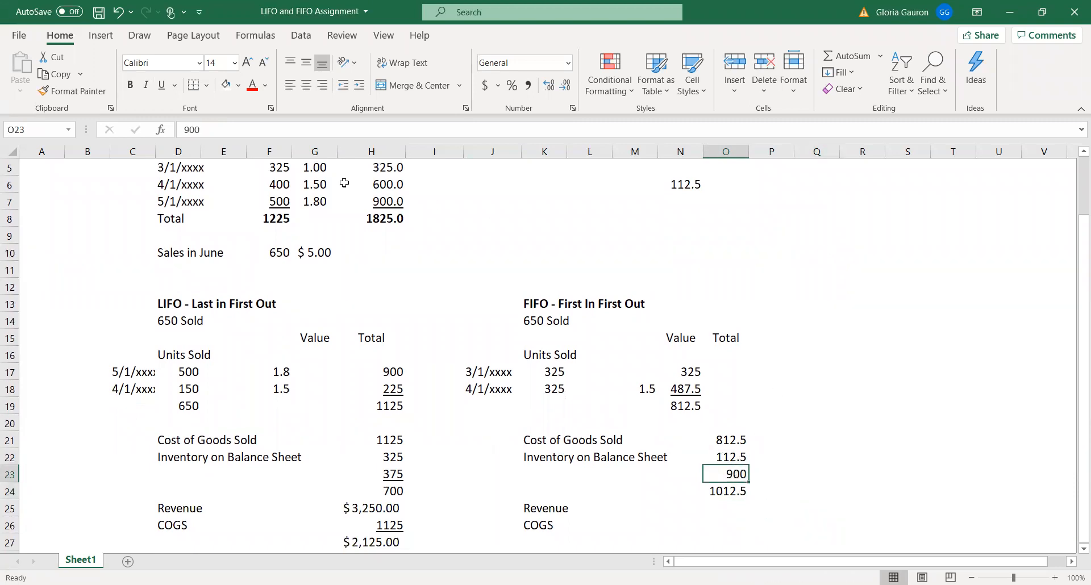
left_click(161, 85)
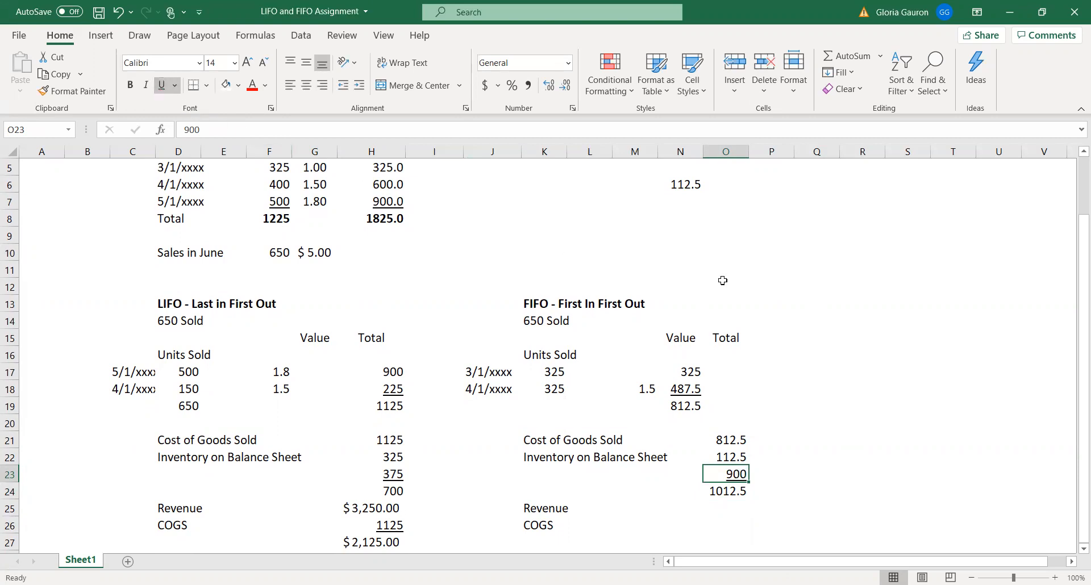
left_click(863, 318)
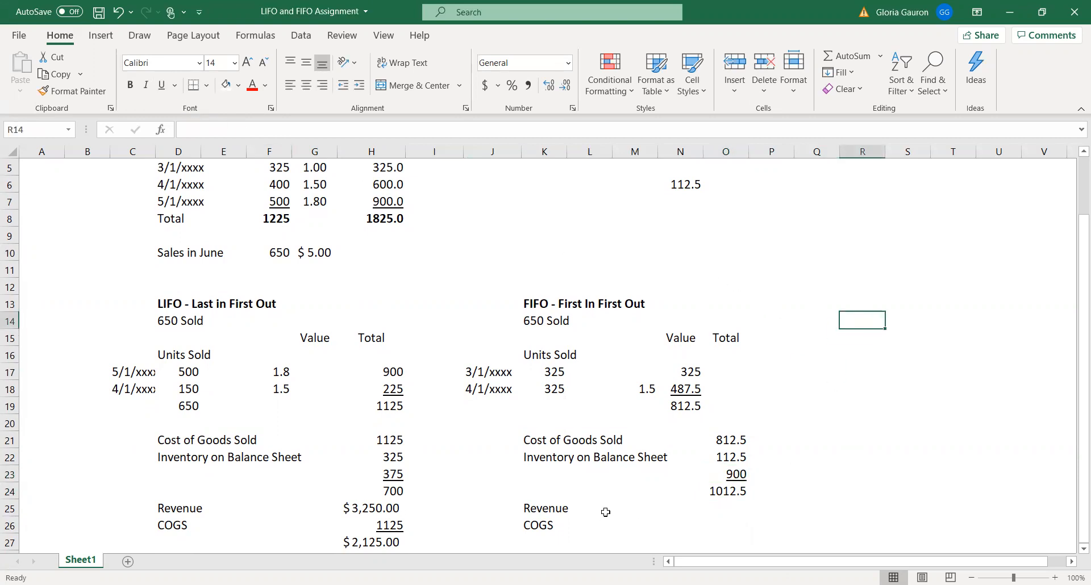
Calculate the FIFO Revenue in O25 by multiplying the June units sold by the sales price with the formula =F10*G10
left_click(733, 509)
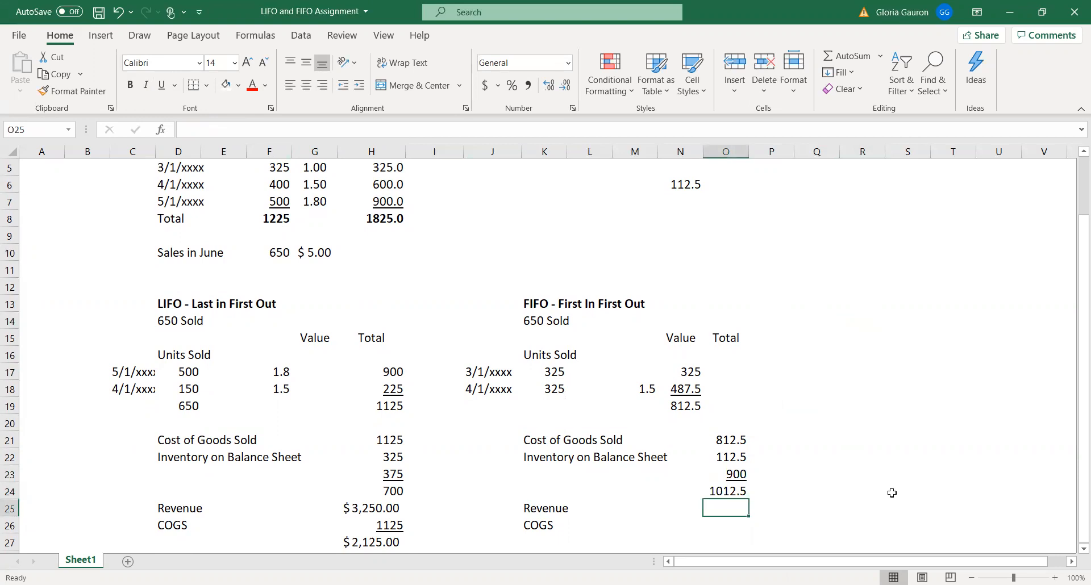
type("=")
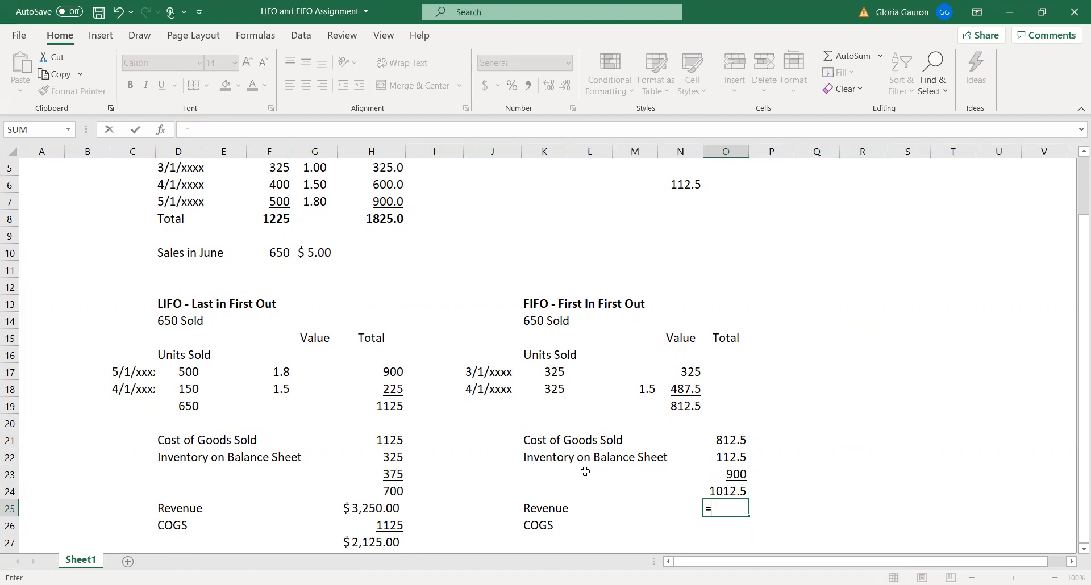
left_click(278, 251)
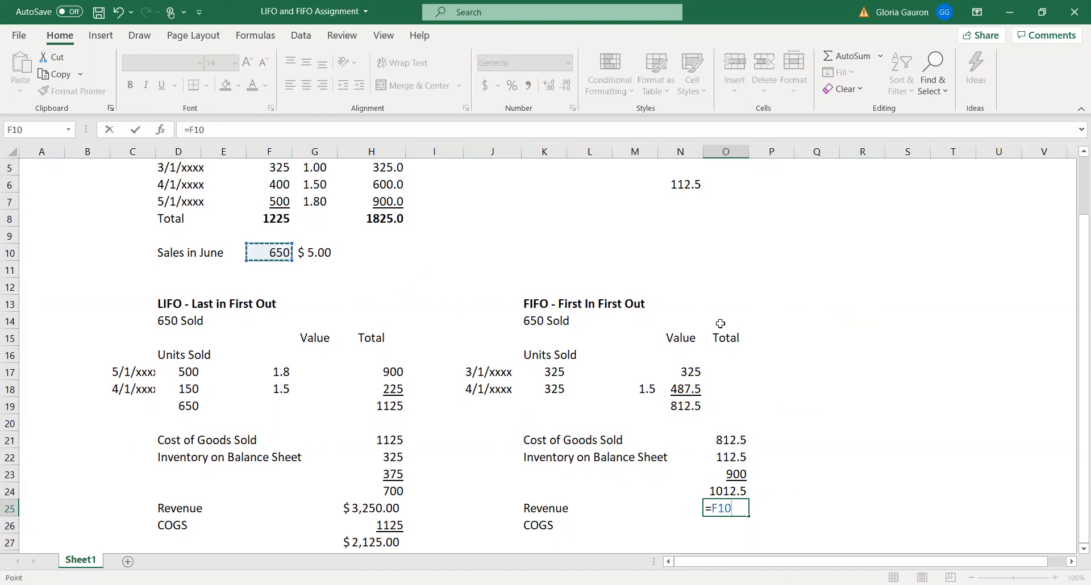
type("*")
left_click(324, 252)
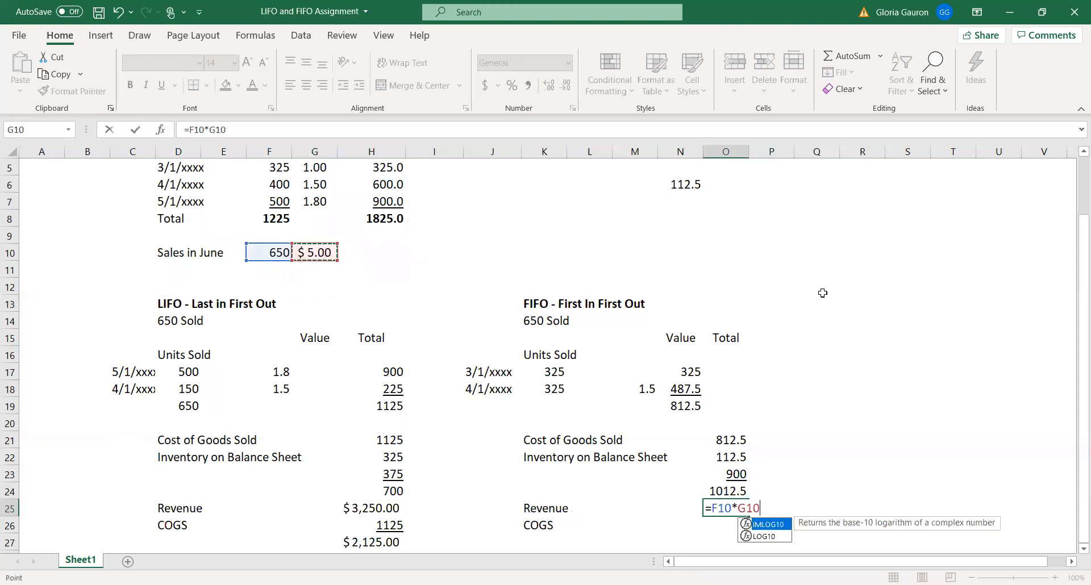
key("Return")
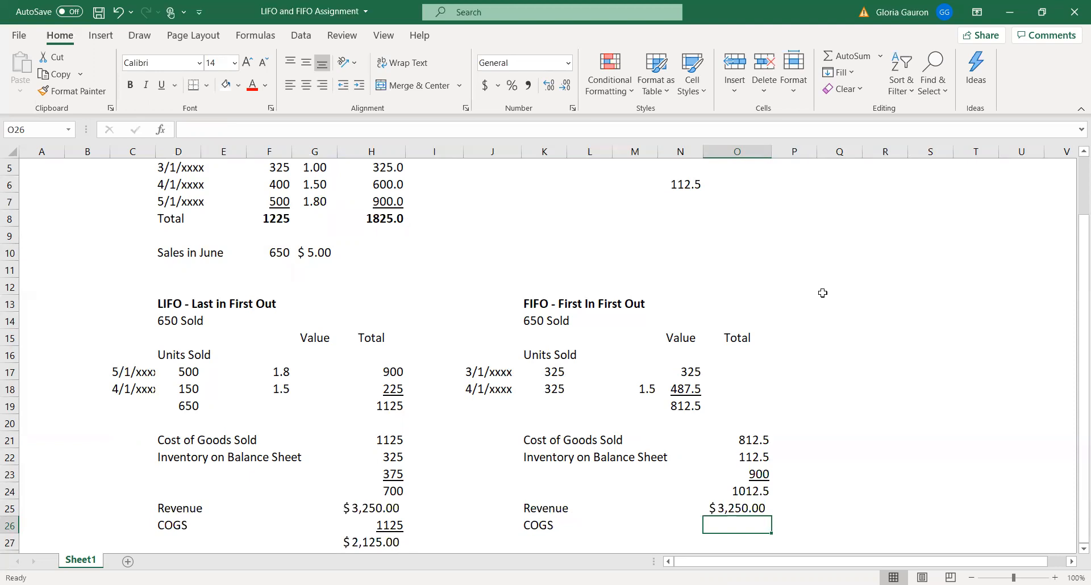
Fill in the FIFO COGS in O26 by referencing the Cost of Goods Sold amount with =O21
type("=")
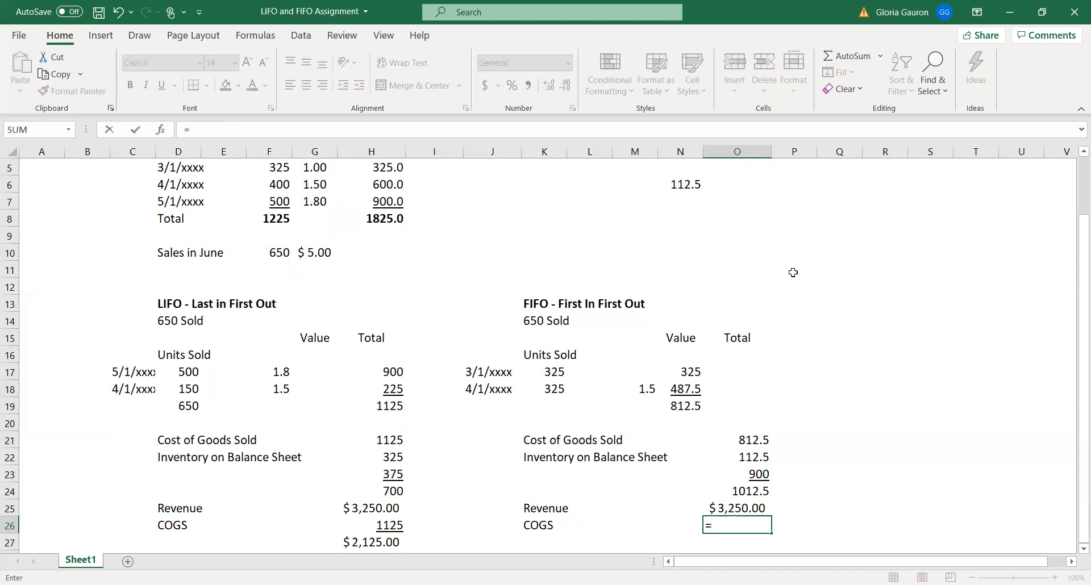
left_click(756, 441)
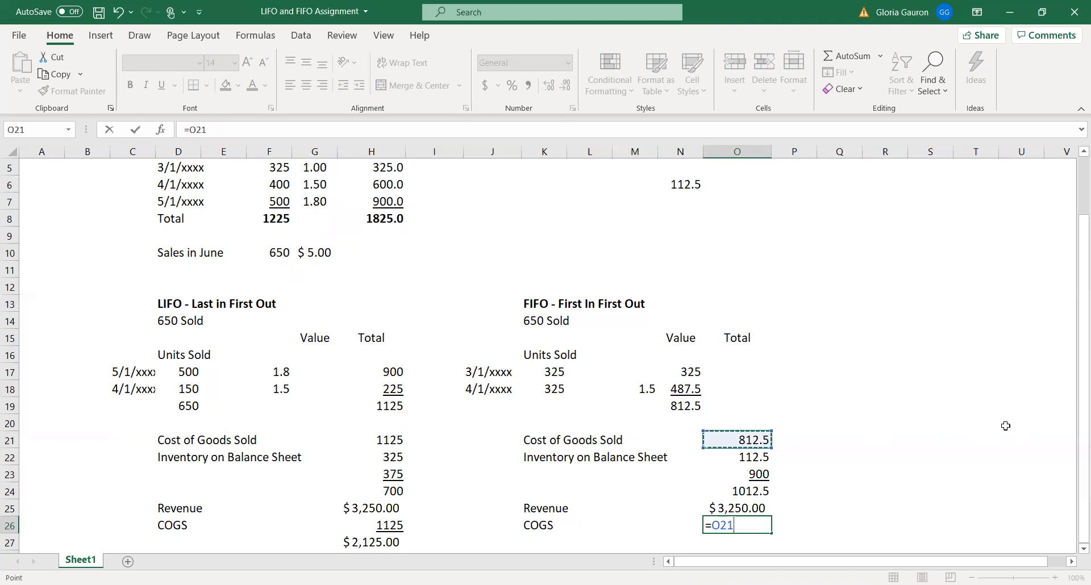
key("Return")
Calculate the FIFO profit in O27 by subtracting COGS from Revenue with the formula =O25-O26
scroll(905, 453, "down", 1)
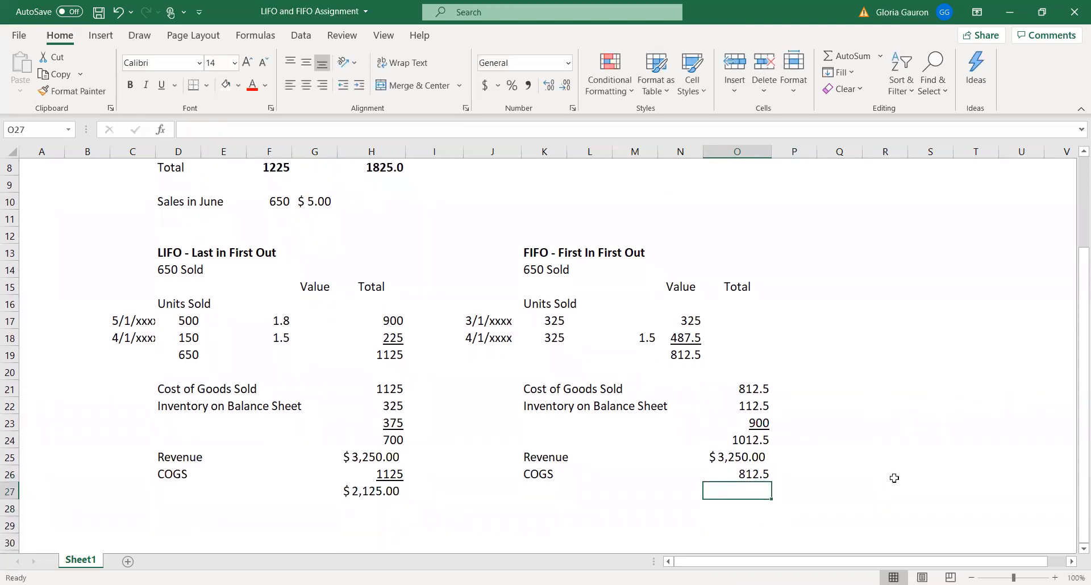
type("=")
key("Up")
key("Up")
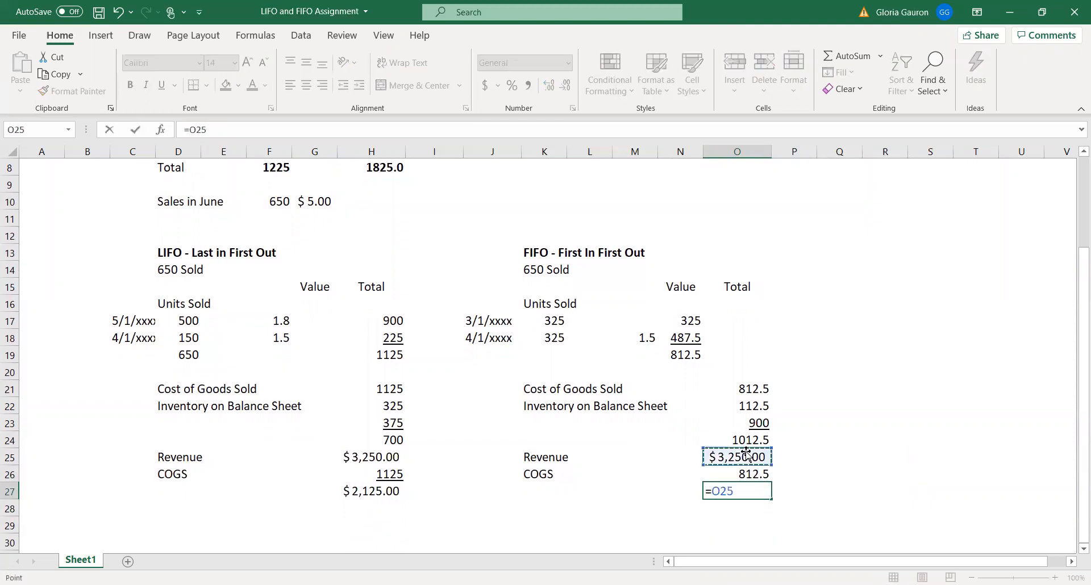
type("-")
left_click(742, 474)
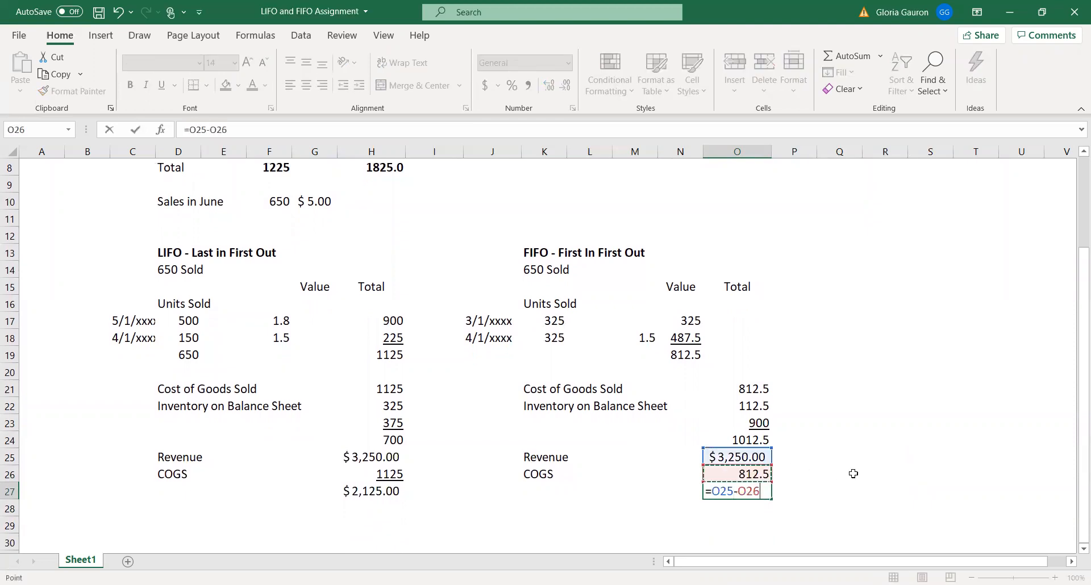
key("Return")
left_click(743, 490)
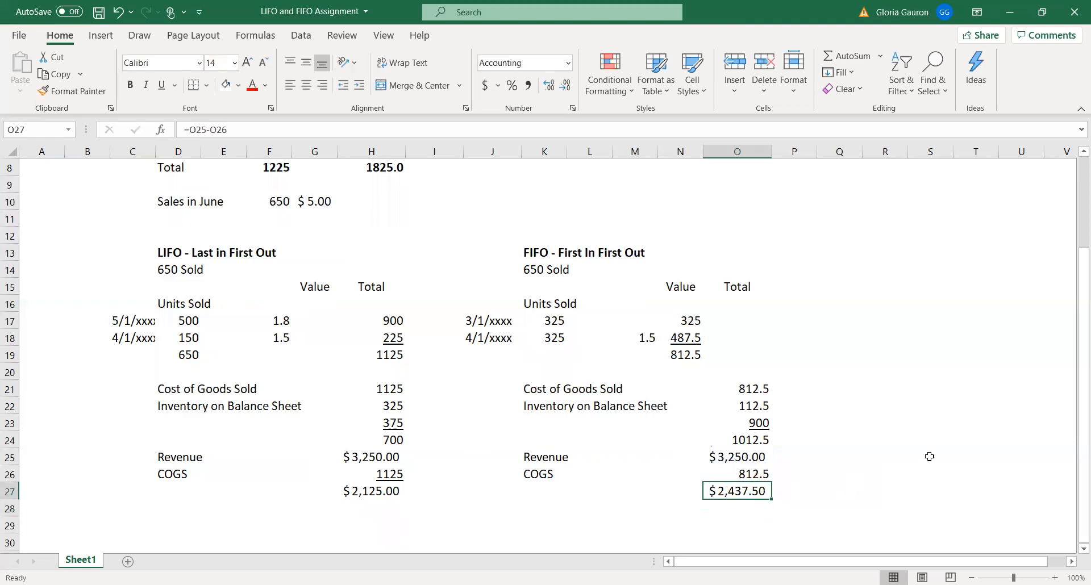